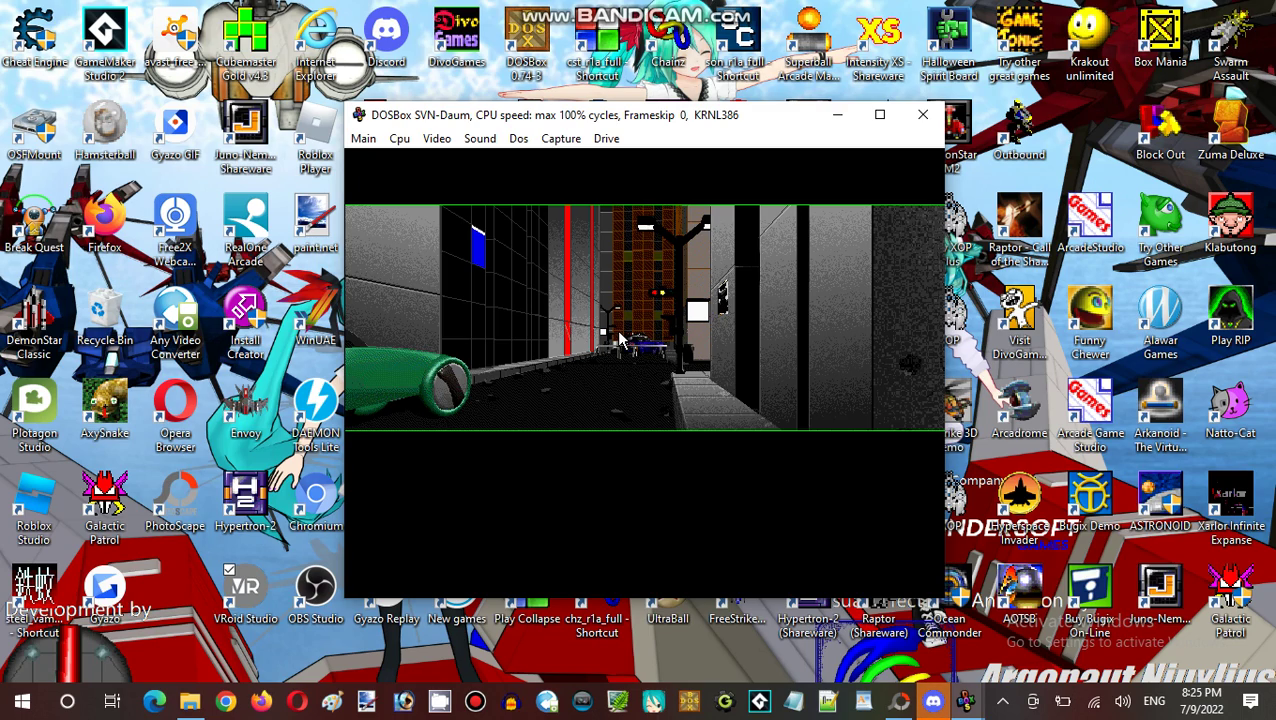
- Examine the Stambulian native and the Stambul monitor, then approach the police road block
left_click(745, 329)
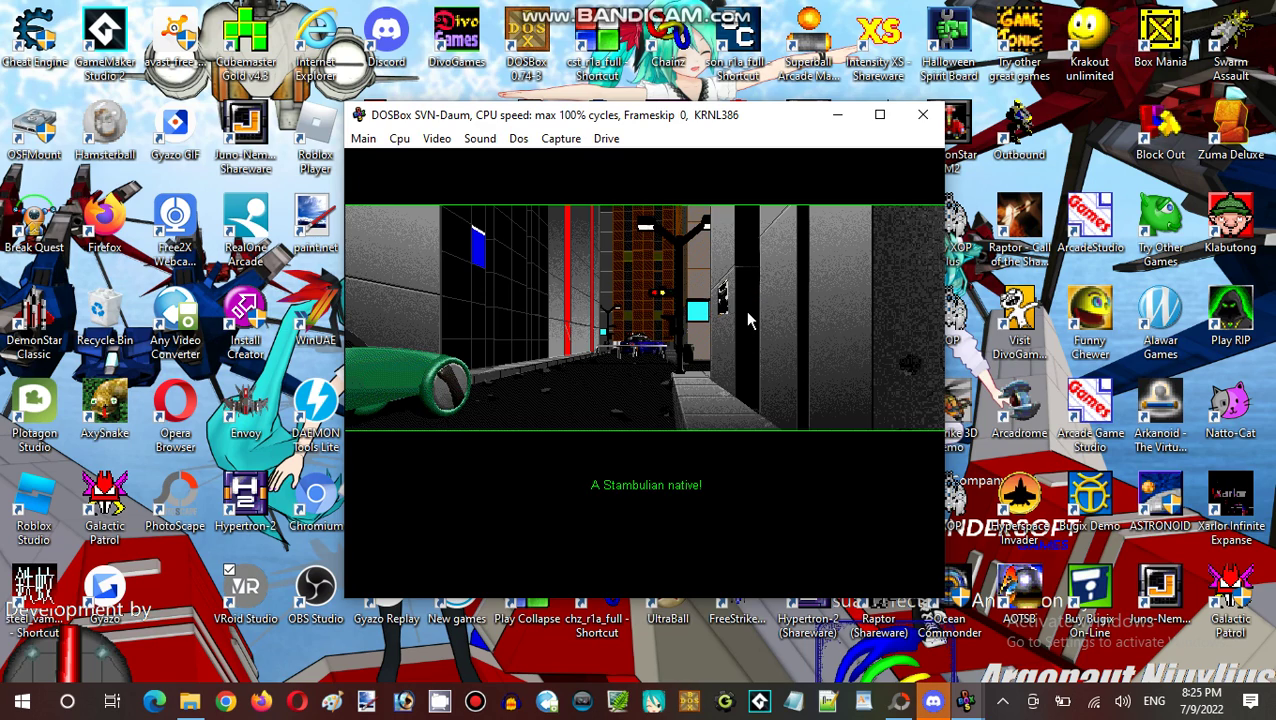
left_click(748, 318)
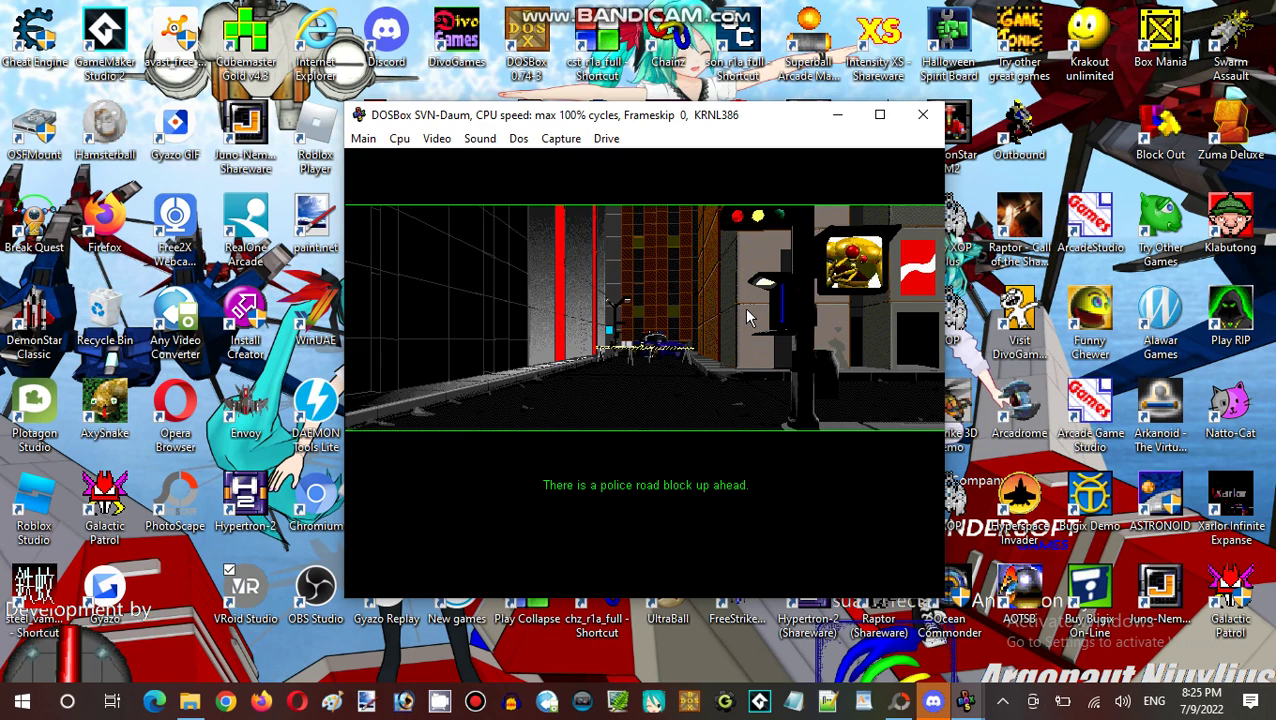
left_click(840, 278)
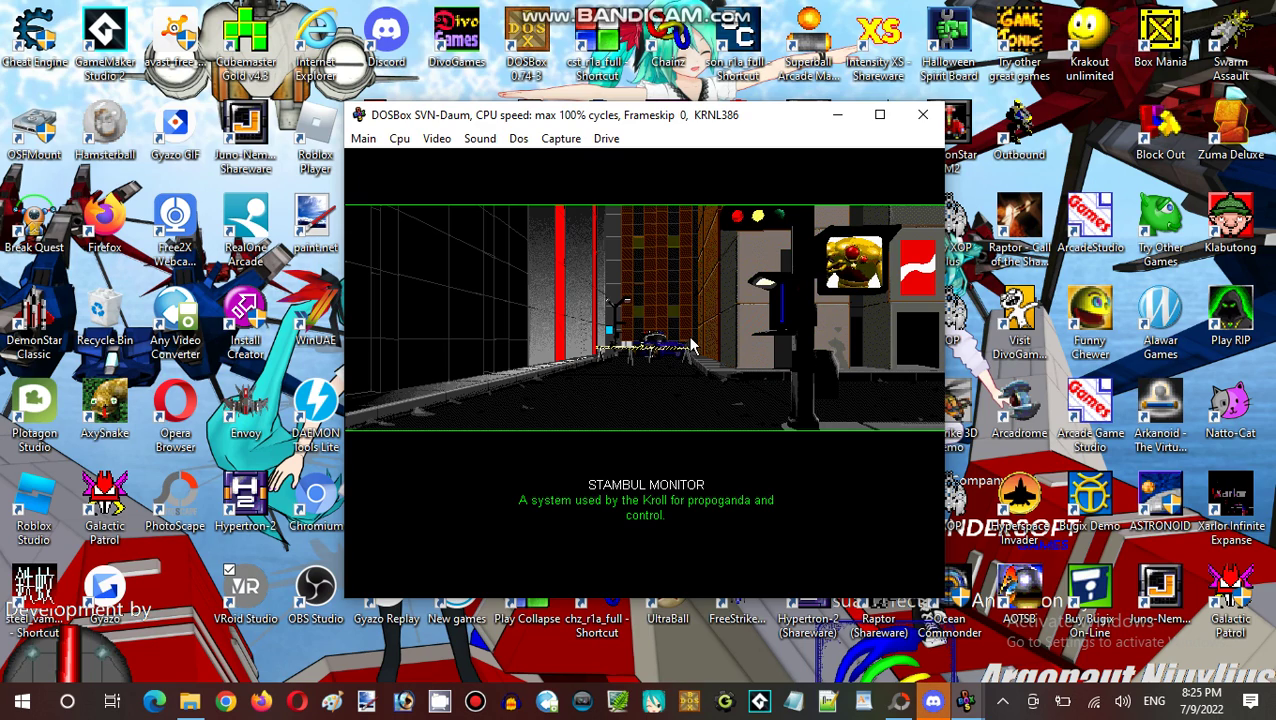
left_click(753, 356)
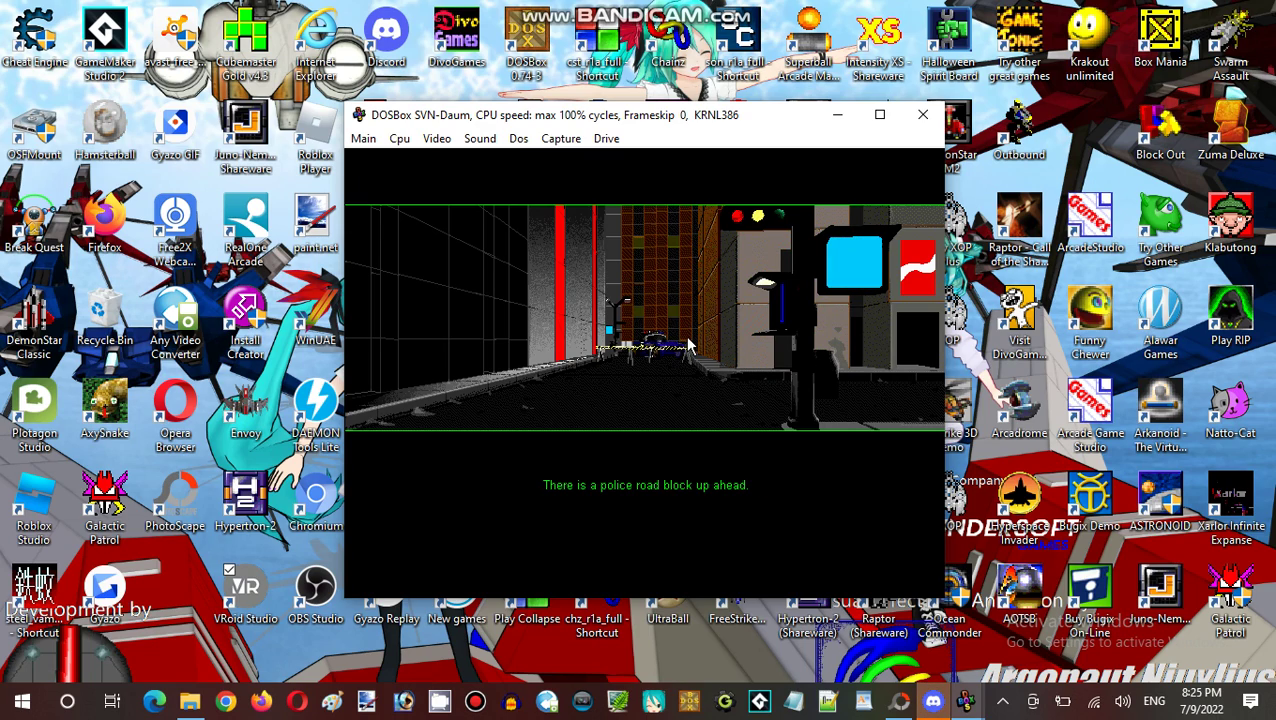
left_click(668, 346)
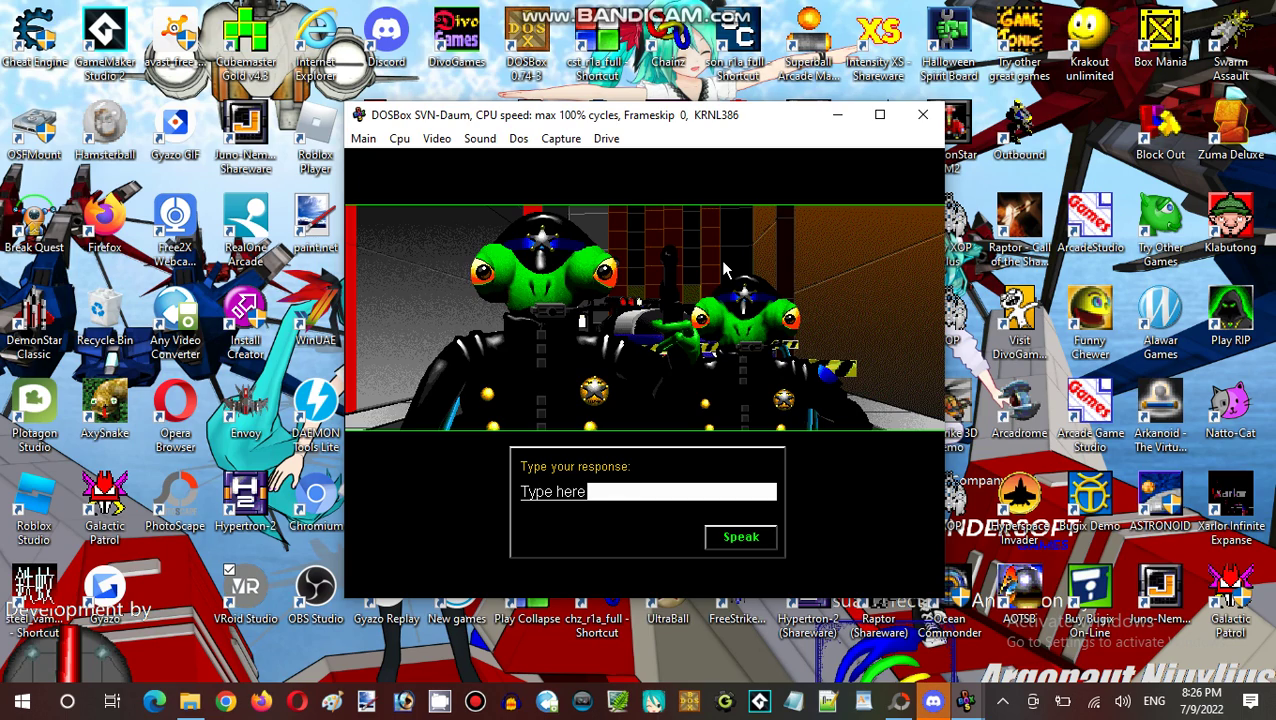
type("Sor")
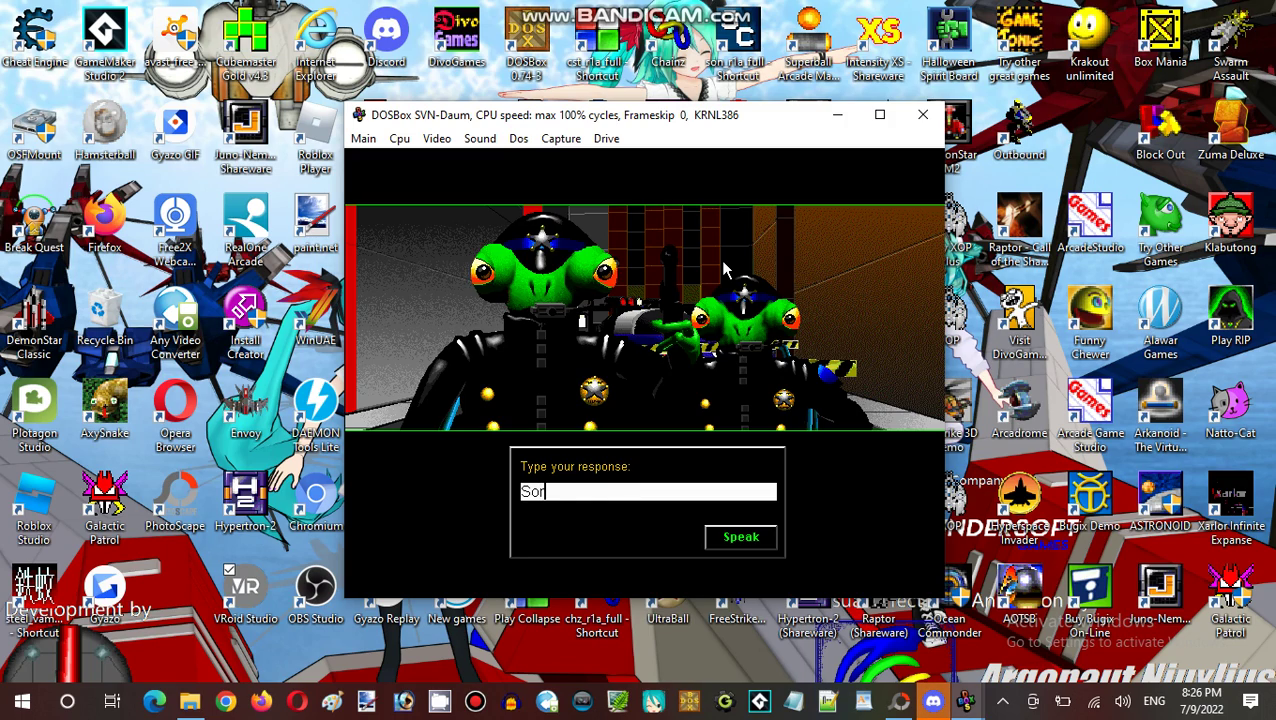
type("ry about that")
- Say 'Sorry about that' to the two green-headed police officers
left_click(741, 537)
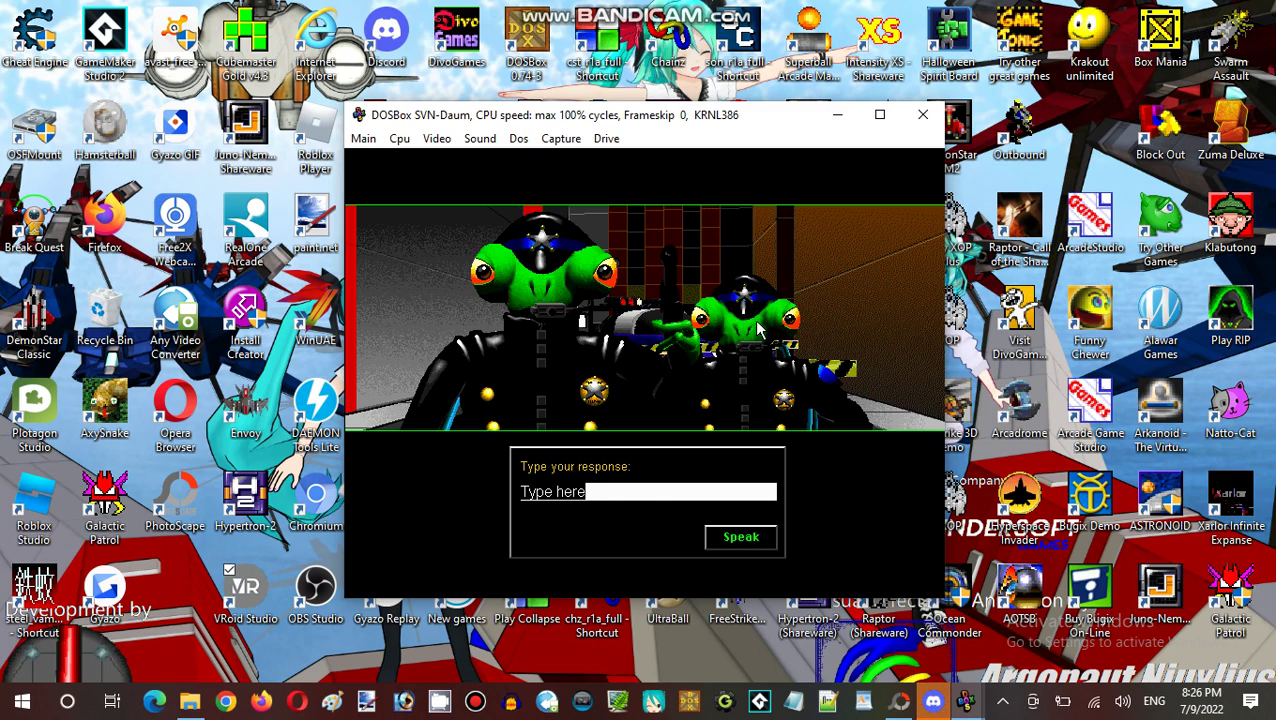
- Ask the police 'Can i go now?' and enter the nightclub
key("BackSpace")
type("G")
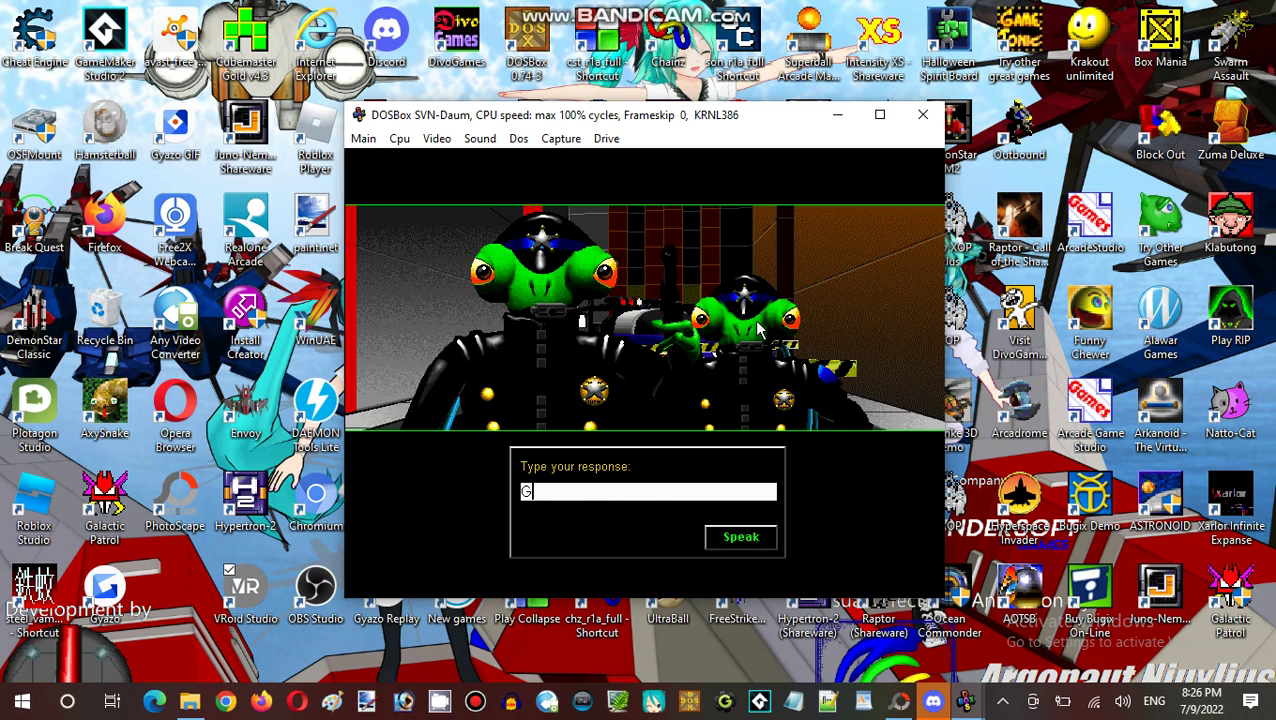
type("an i go now?")
key("Return")
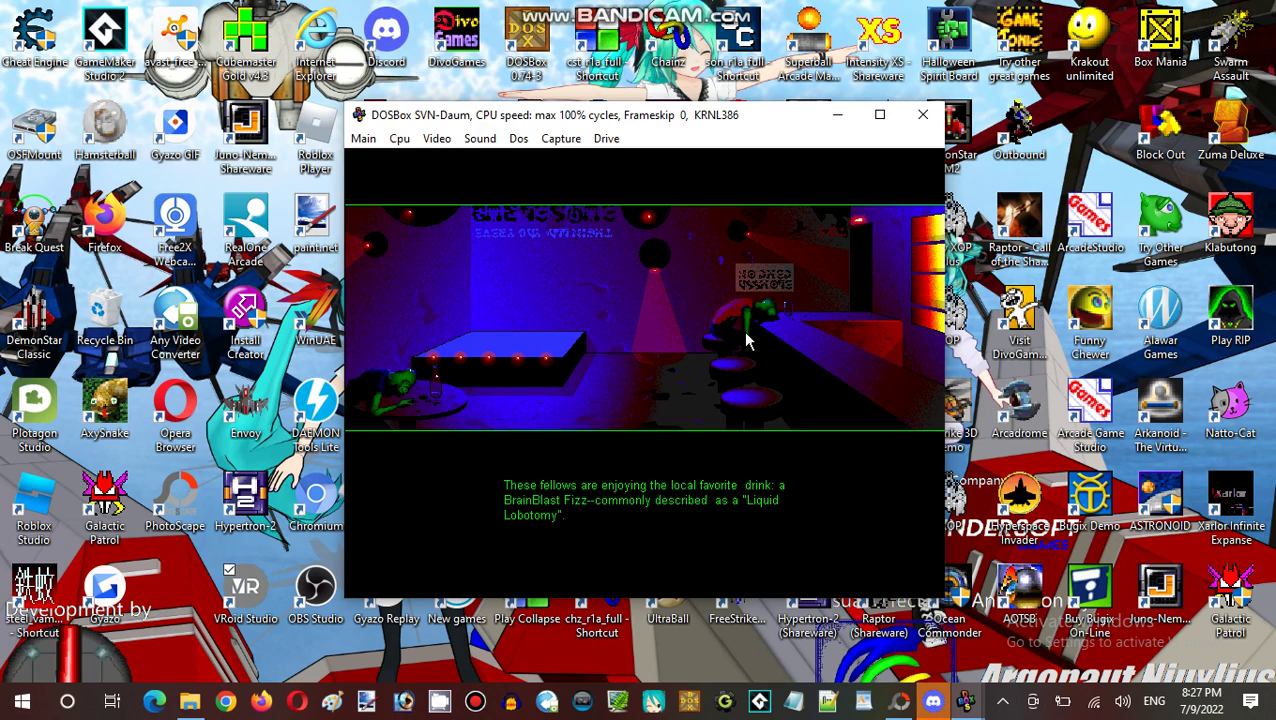
- Walk up to the nightclub's bottle shelves, then exit into the alley
left_click(791, 354)
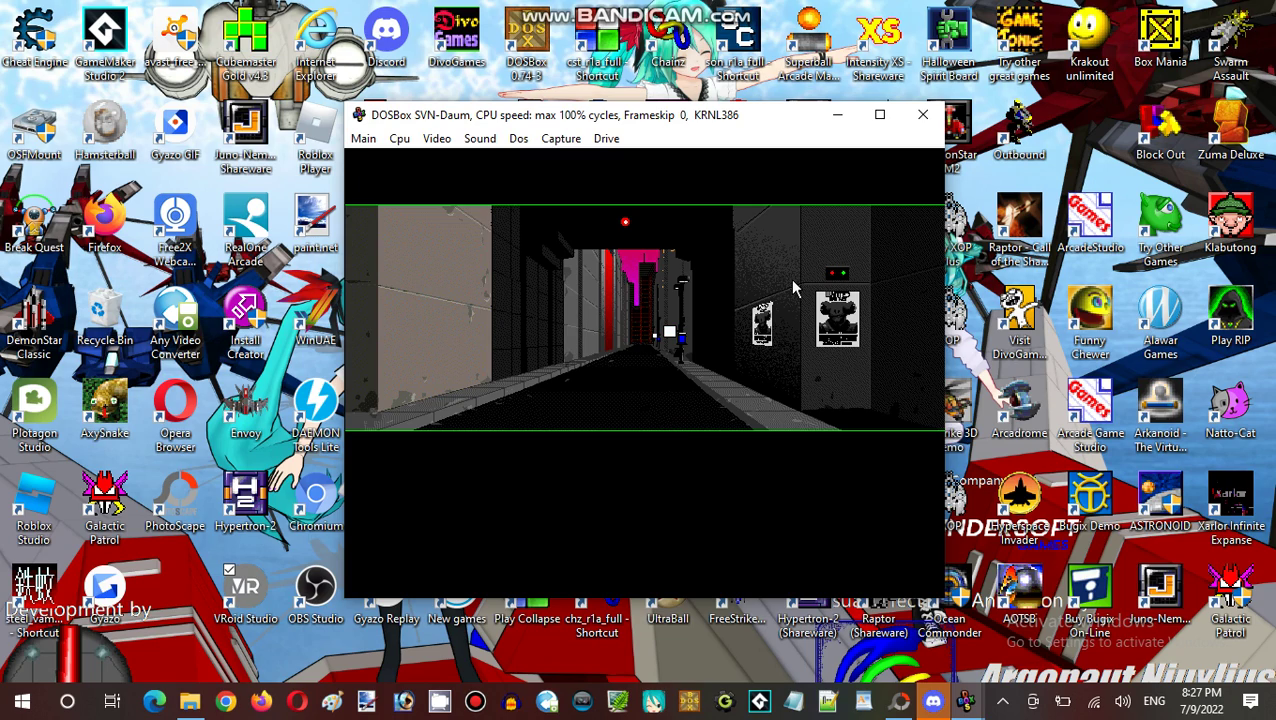
- Read the wanted poster and examine the alley's Comlink terminal
left_click(833, 300)
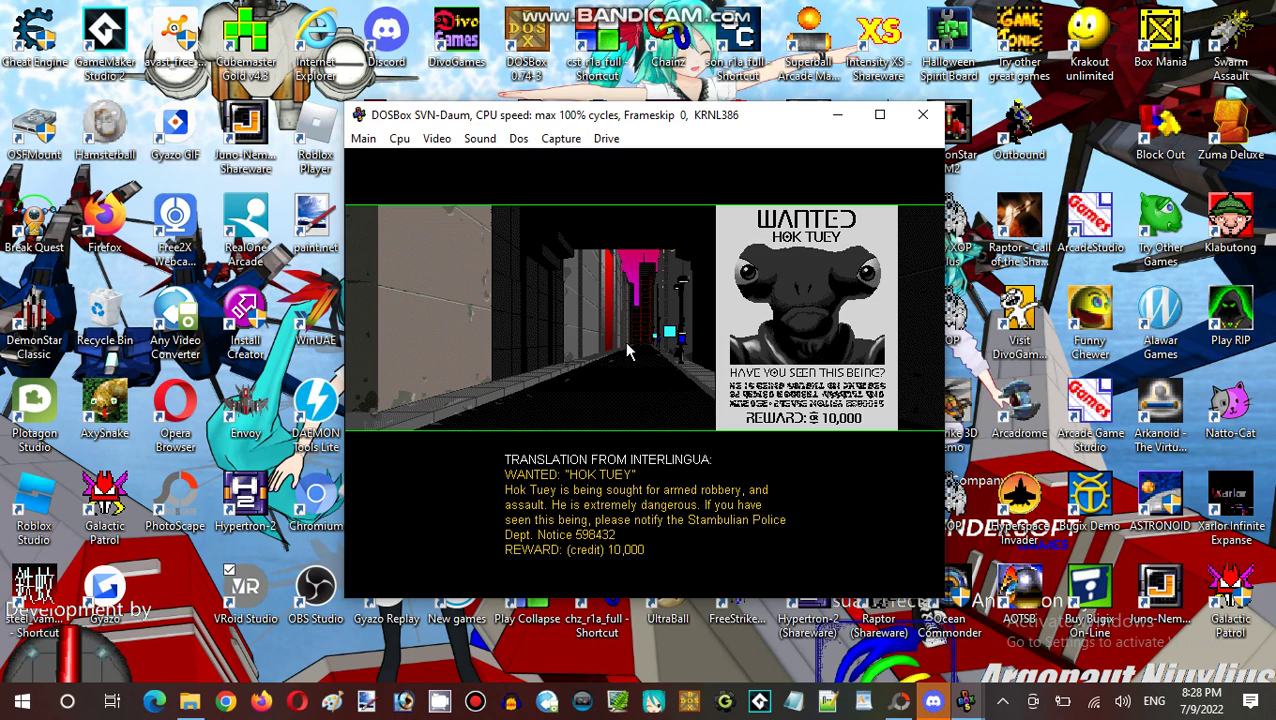
left_click(740, 326)
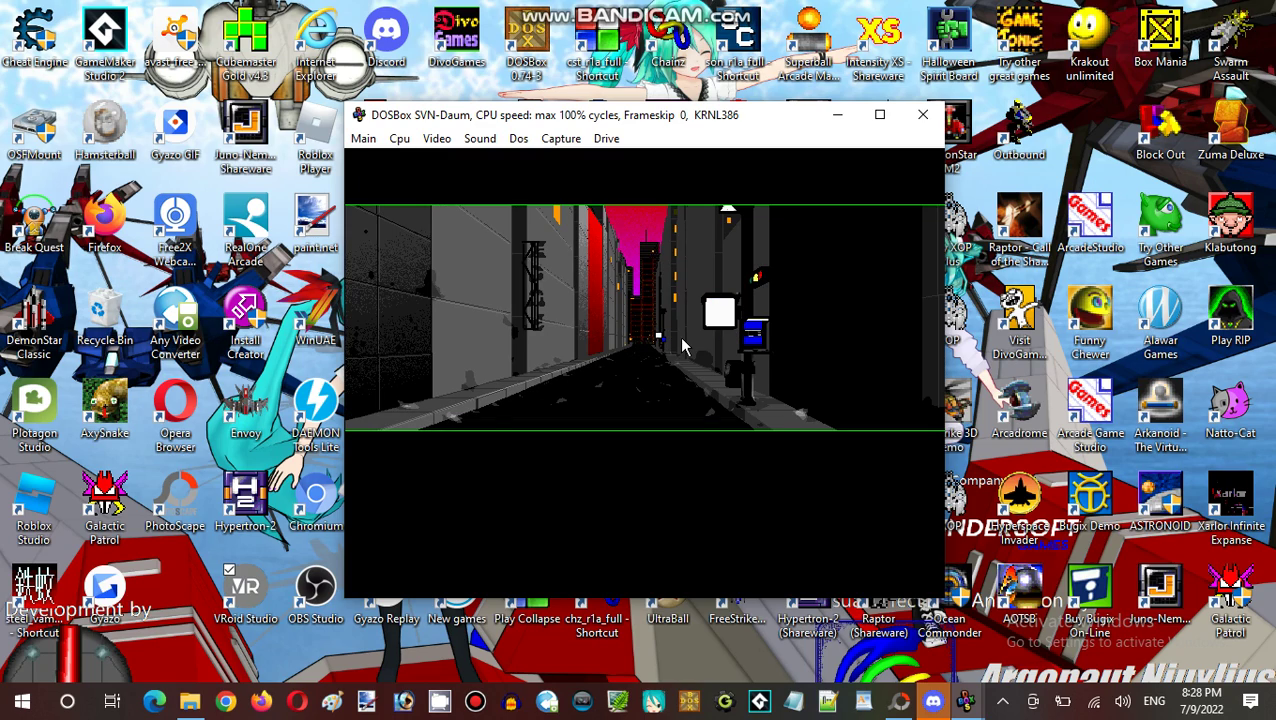
left_click(757, 330)
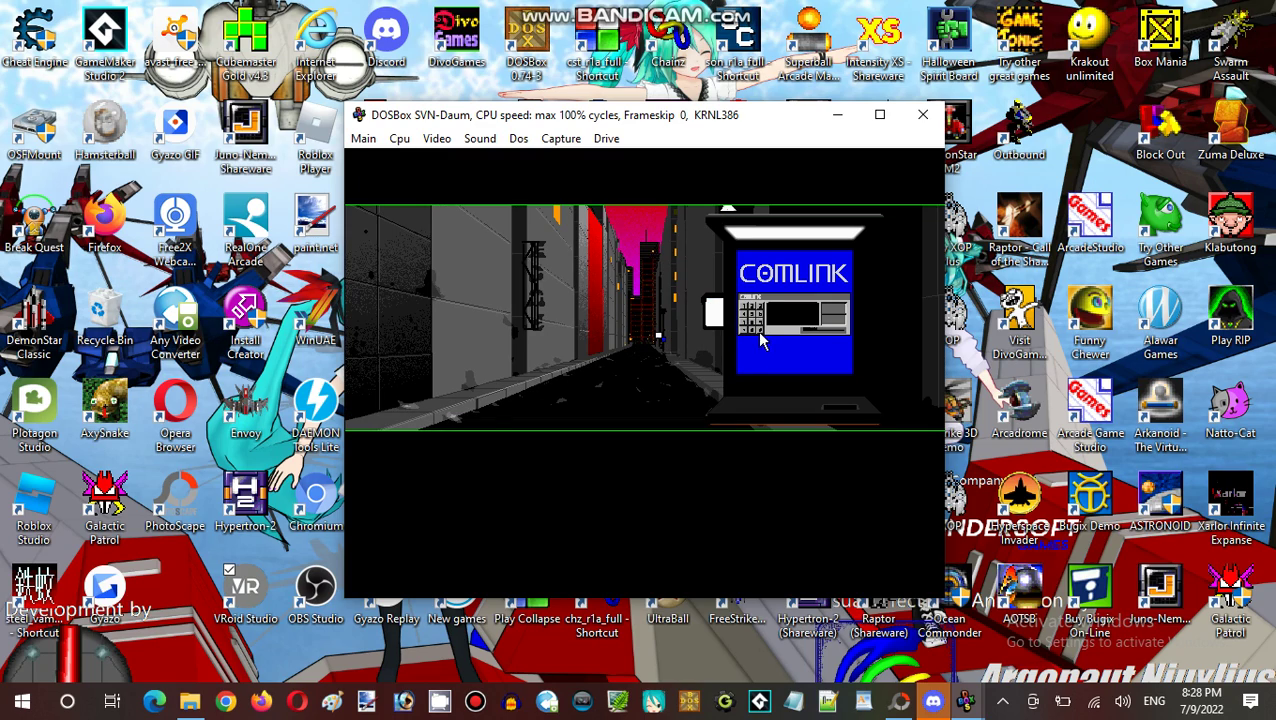
left_click(629, 345)
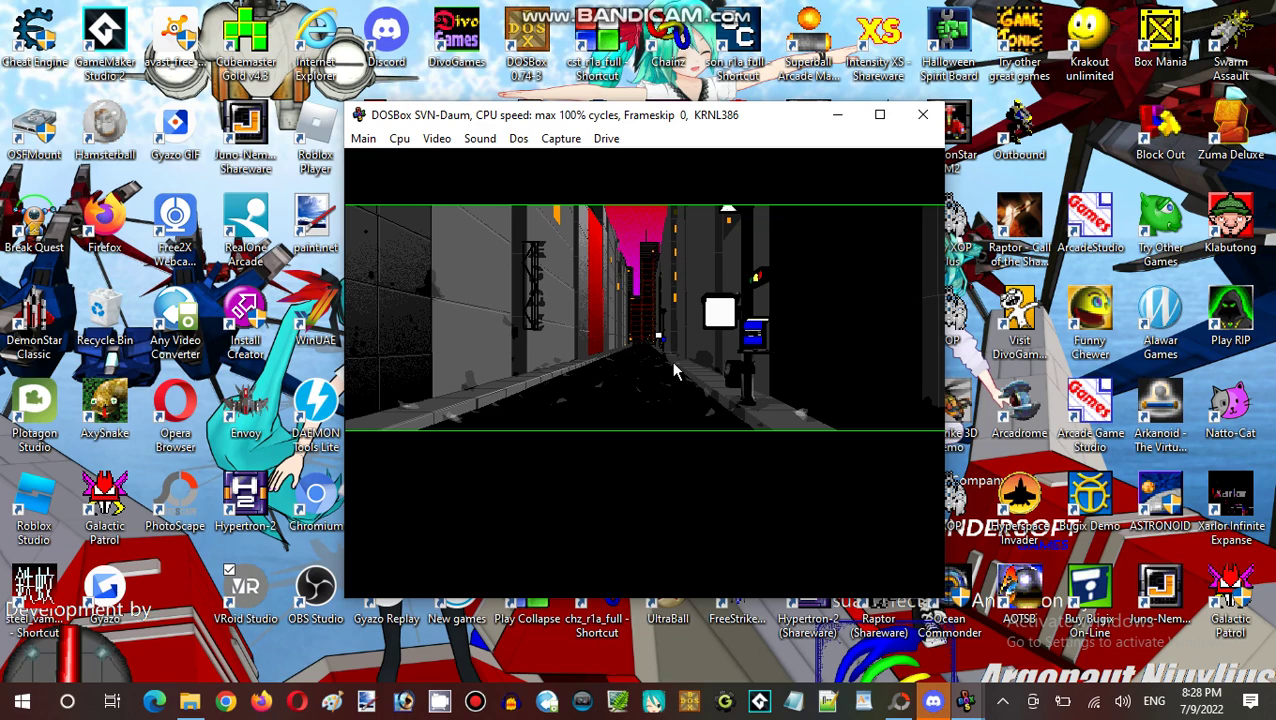
- Walk down the alley and confront the alien mugger Hok Tuey
left_click(666, 368)
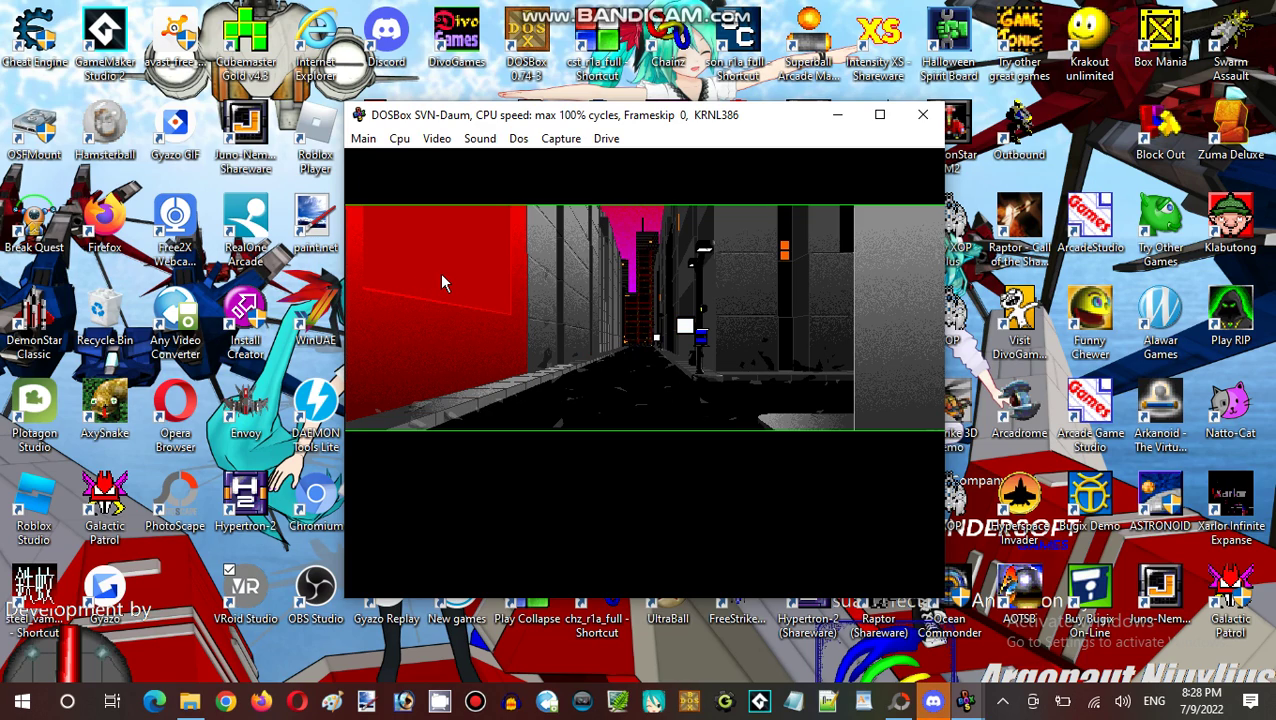
left_click(660, 344)
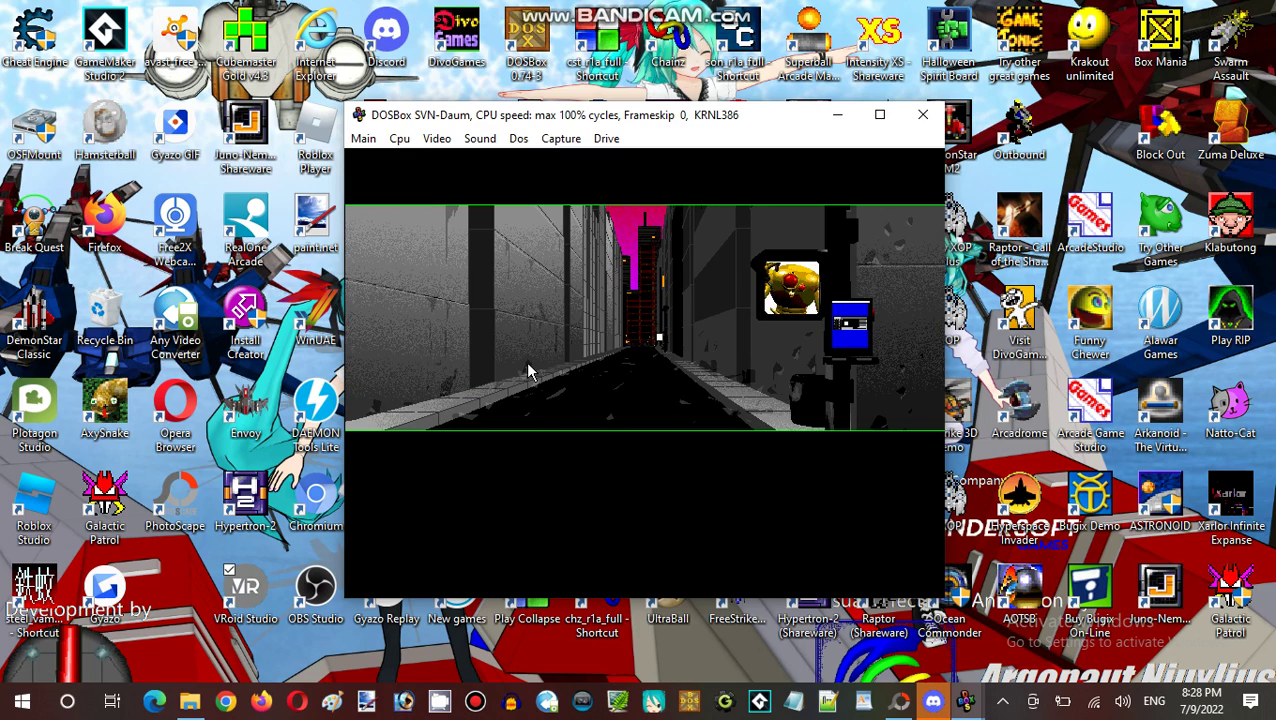
left_click(666, 349)
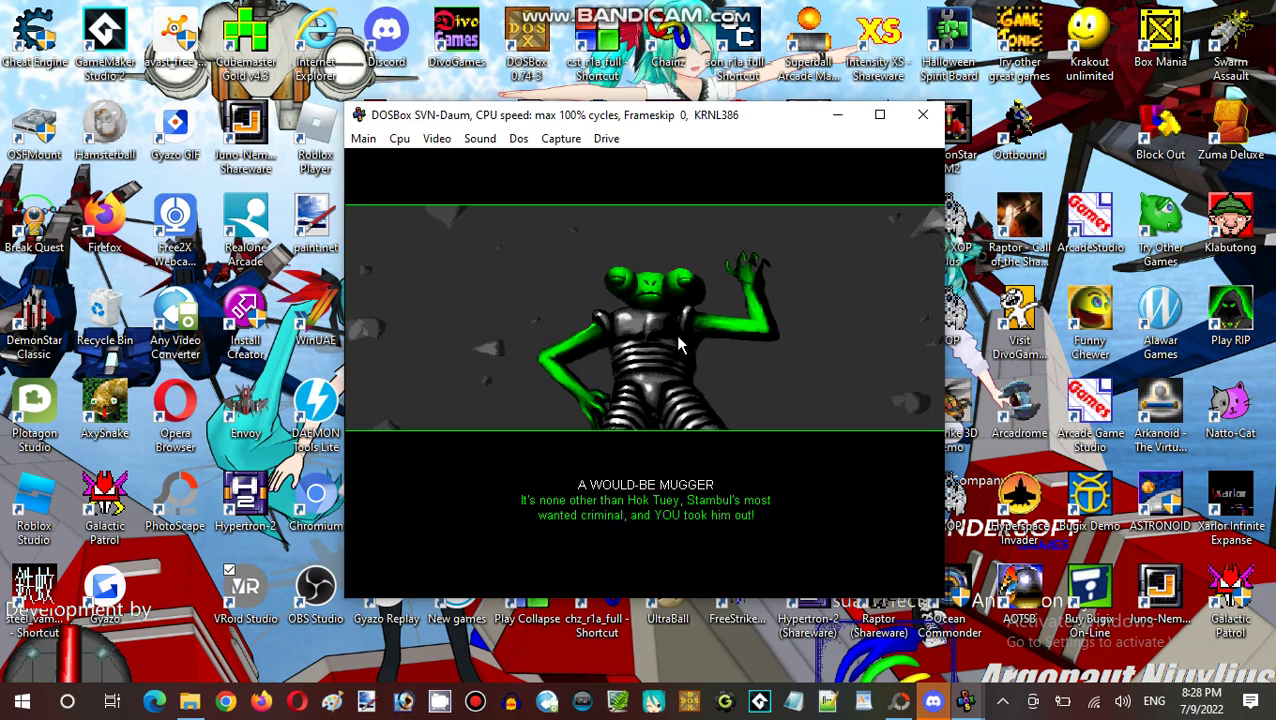
- Frisk the mugger's body twice for the credit chip and head back to the bar
left_click(665, 334)
left_click(755, 390)
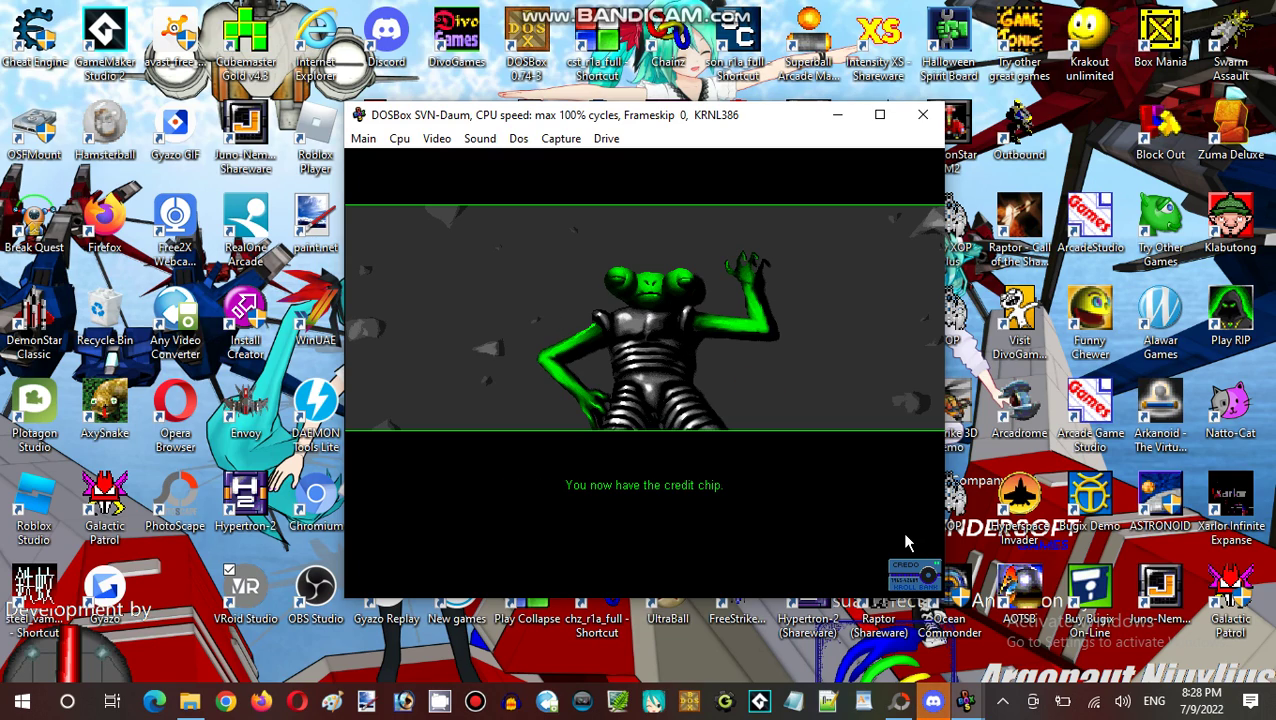
left_click(623, 297)
left_click(618, 236)
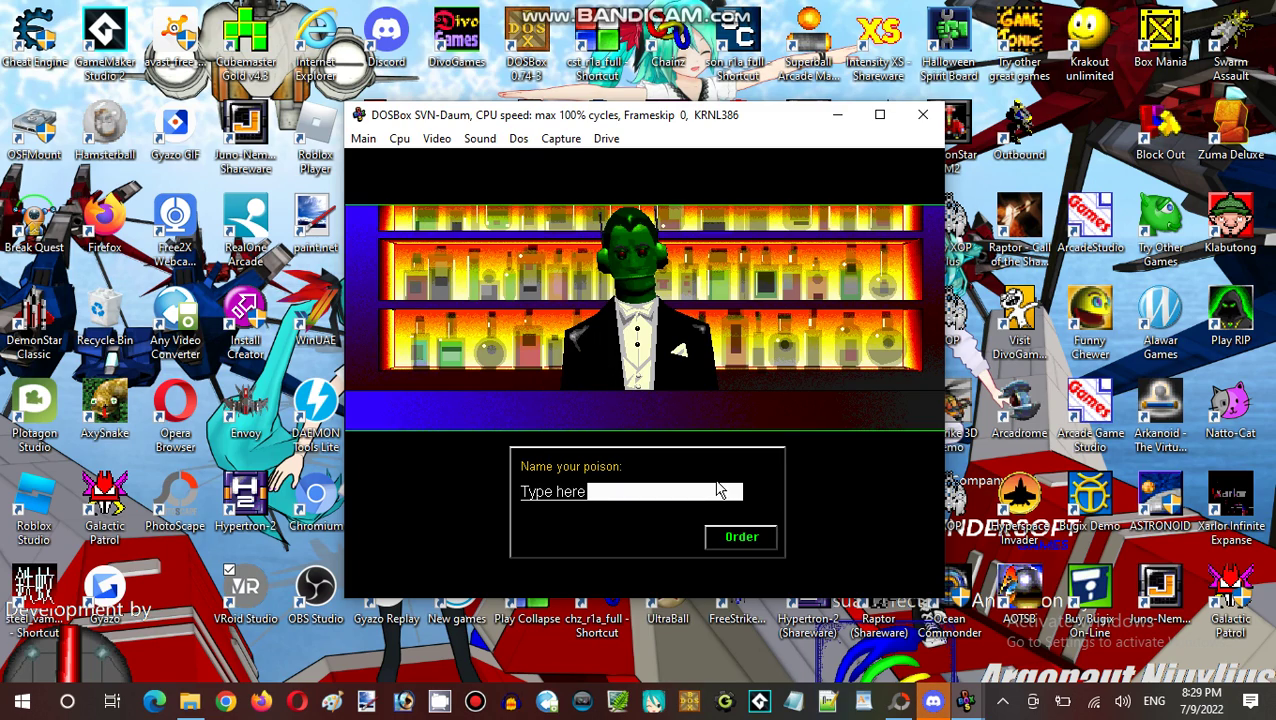
type("Soda Water")
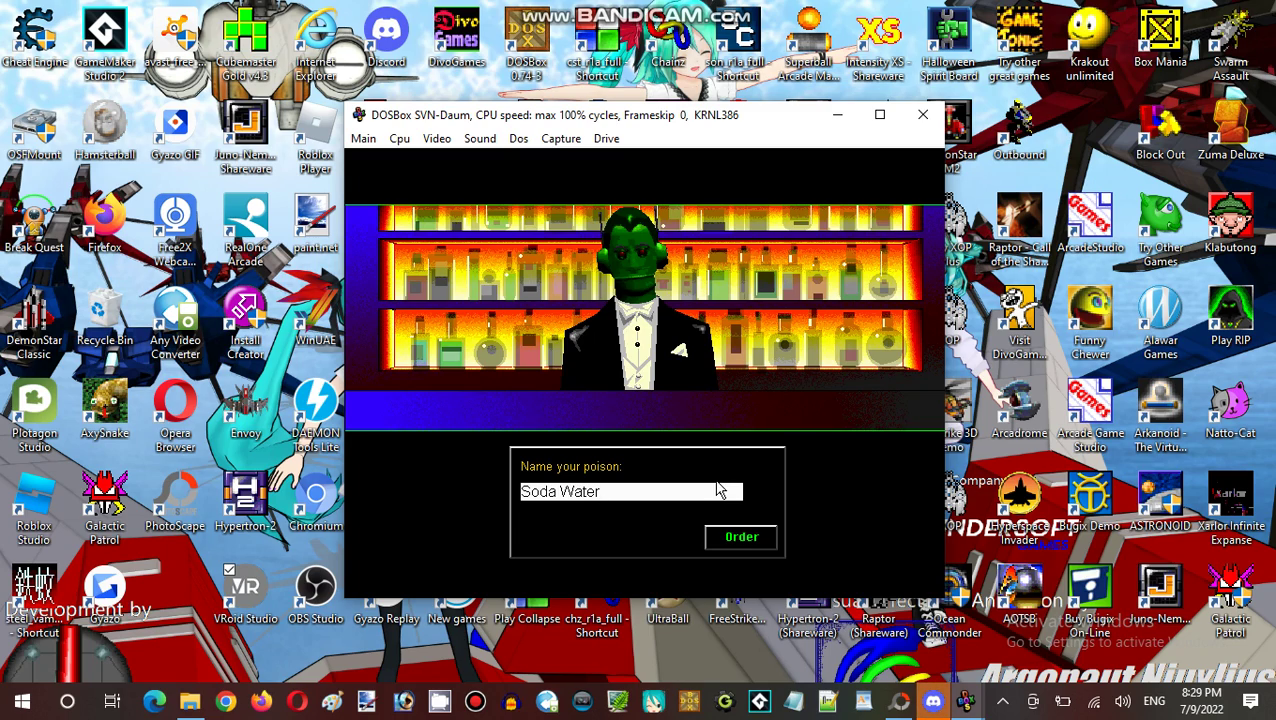
- Change the drink order from Water to Wine and pay the bar tab
key("BackSpace")
key("BackSpace")
key("BackSpace")
key("BackSpace")
key("BackSpace")
key("BackSpace")
key("BackSpace")
type("ne")
key("Return")
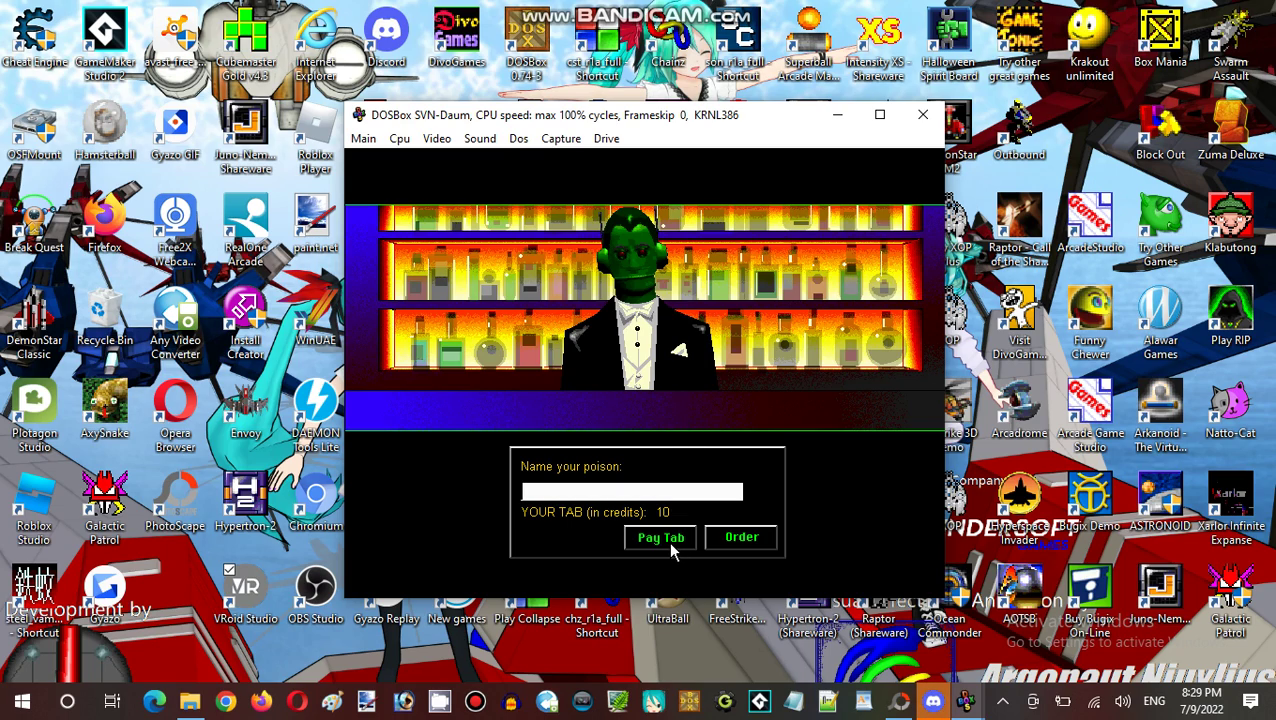
left_click(664, 539)
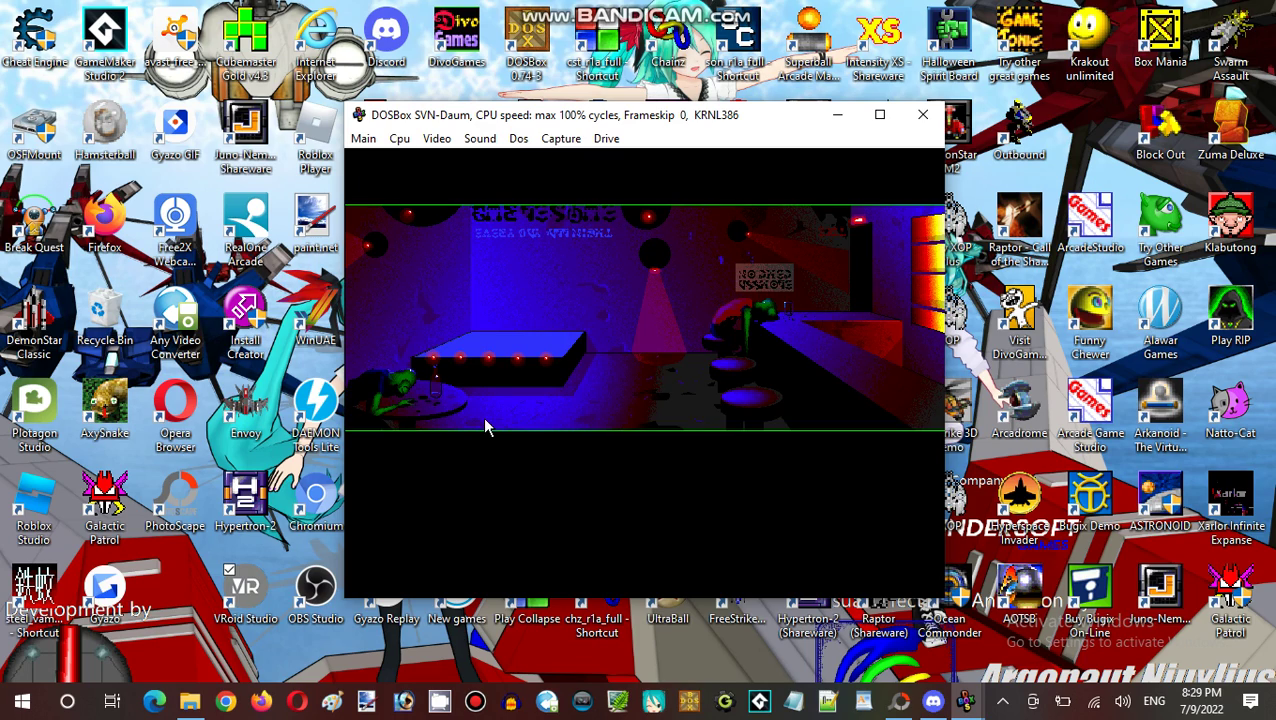
- Bring the dancer onstage, then walk the alleys out to the traffic-light street
left_click(520, 342)
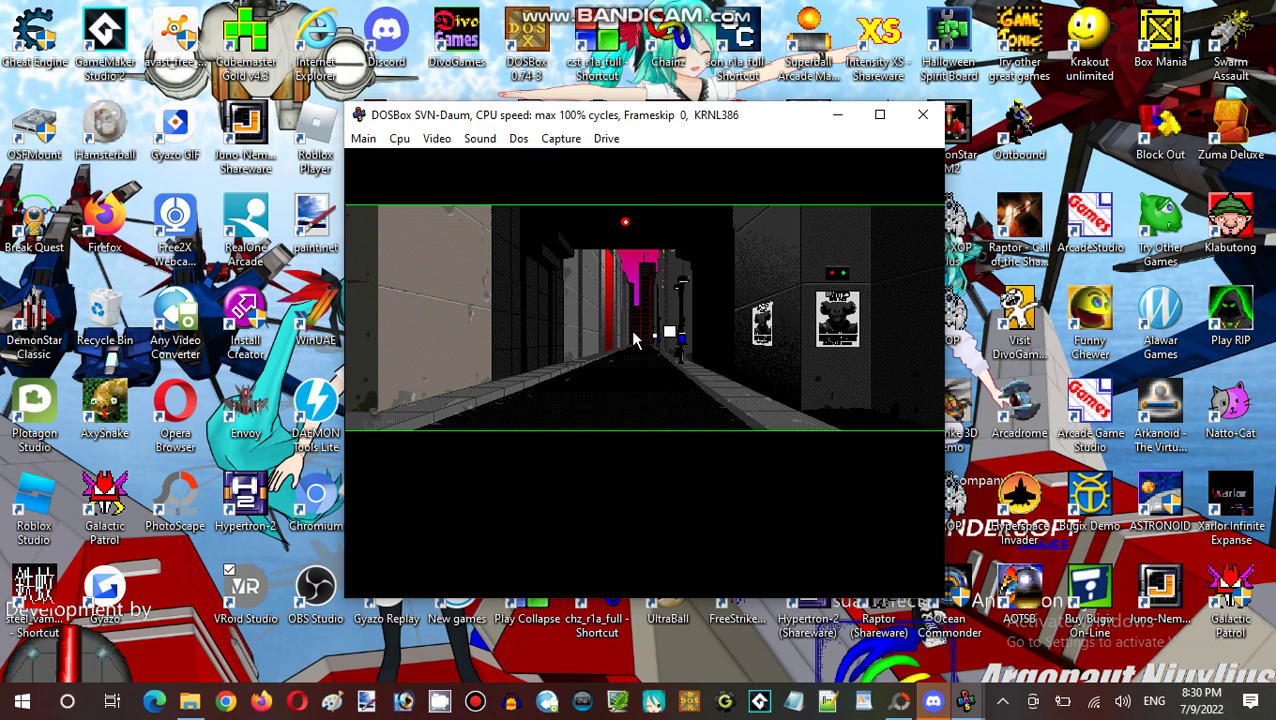
left_click(633, 340)
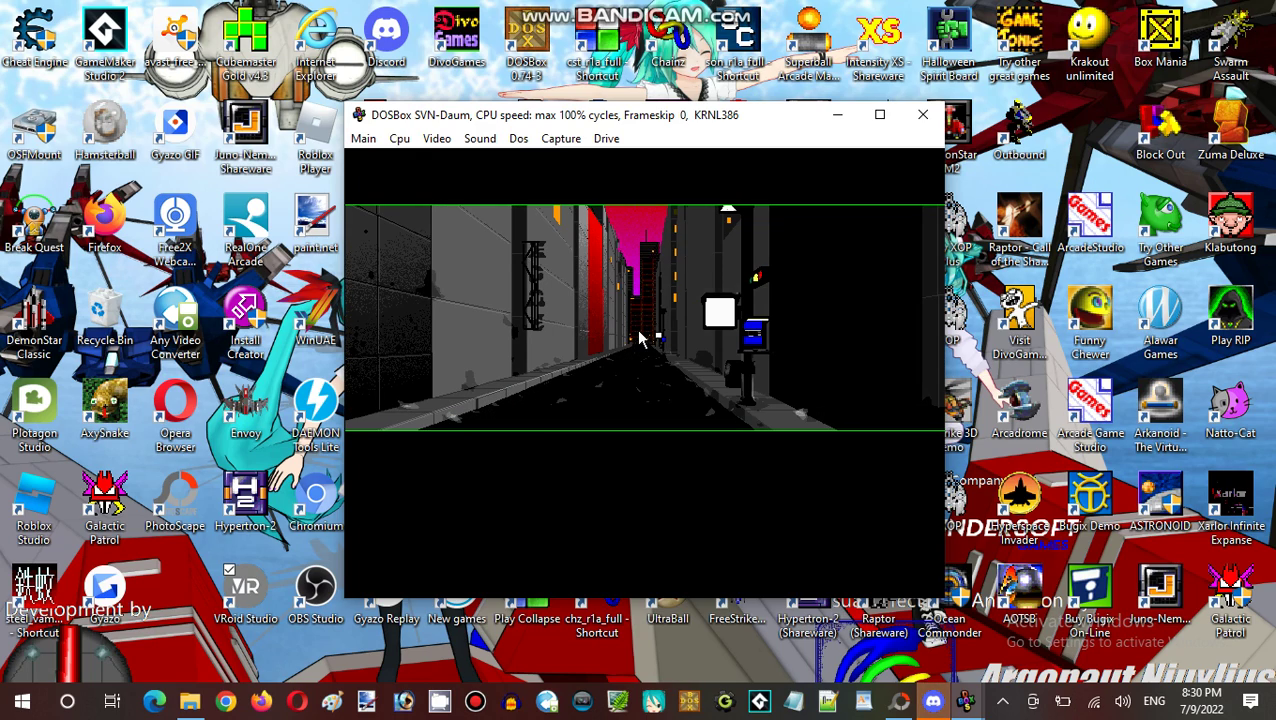
left_click(663, 350)
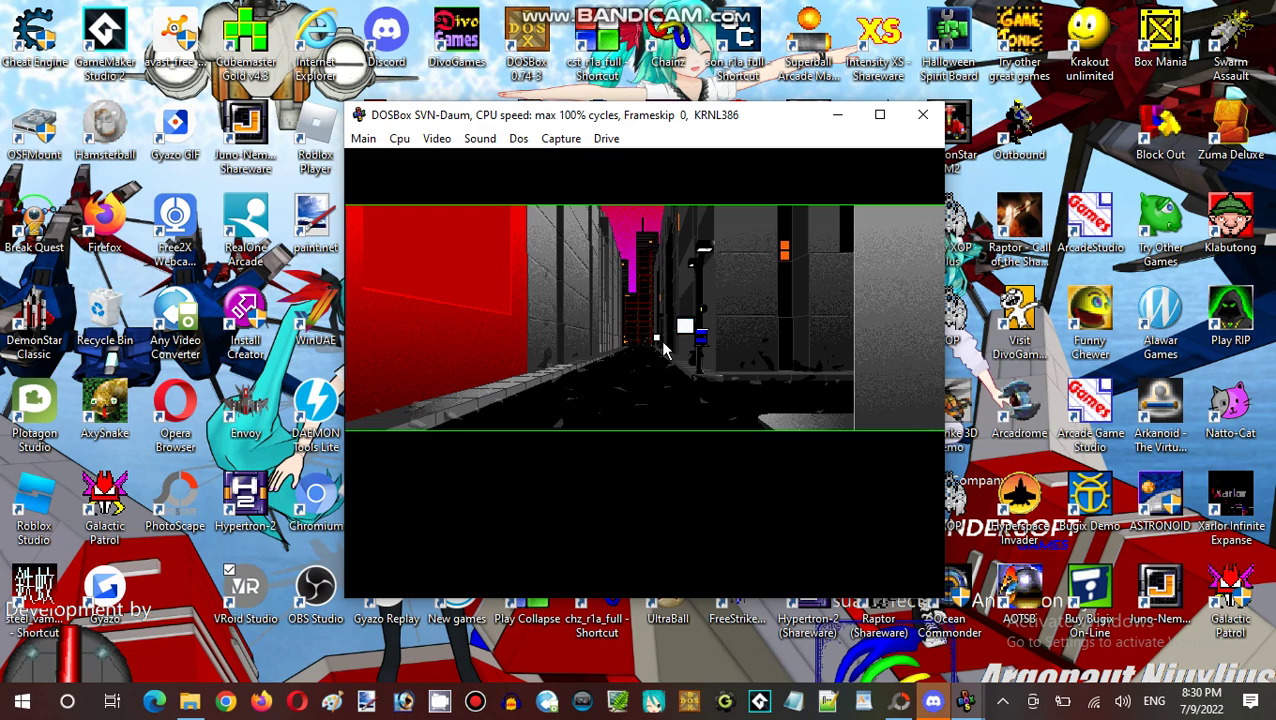
left_click(740, 354)
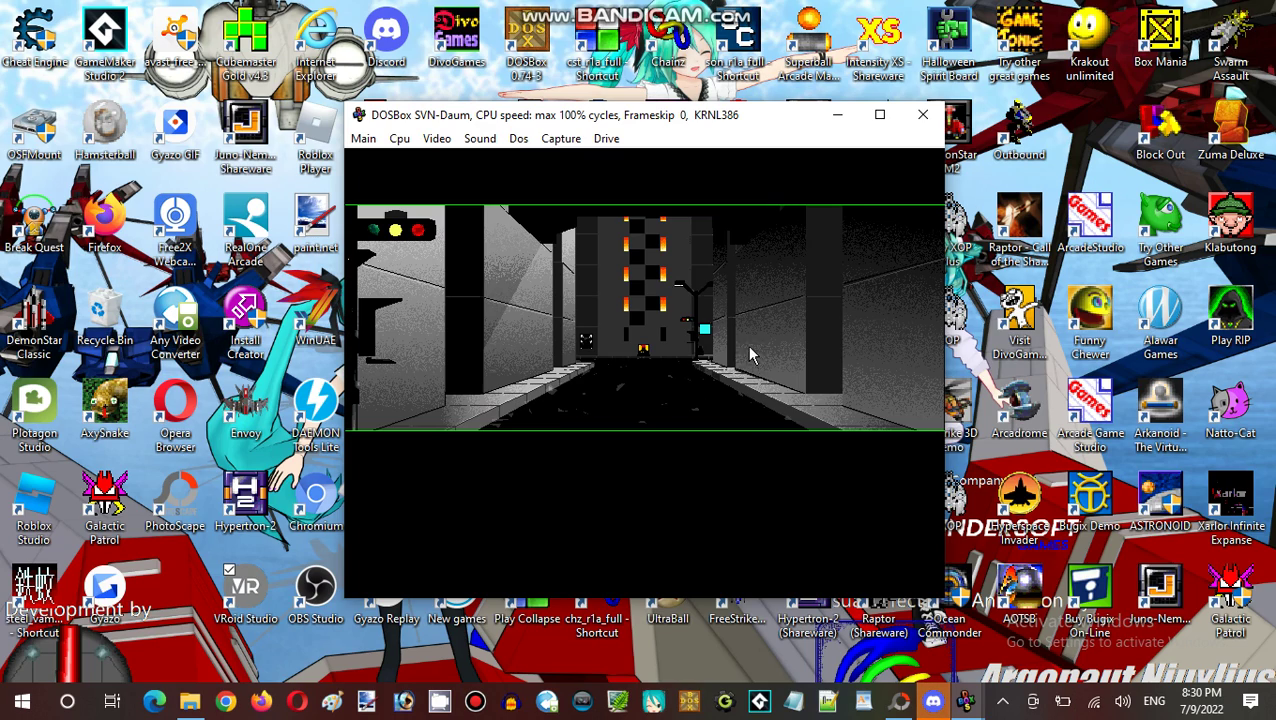
- Walk past the TAXI sign building up to the street Comlink booth
left_click(652, 322)
left_click(648, 313)
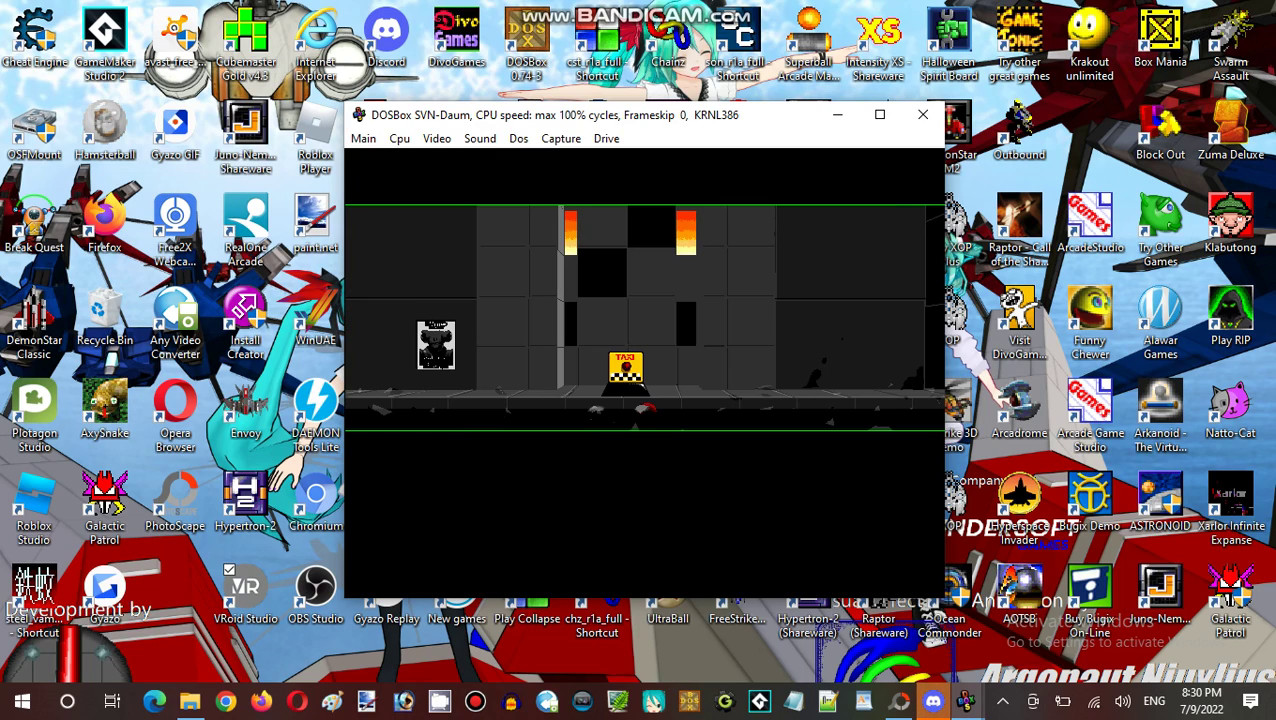
left_click(822, 358)
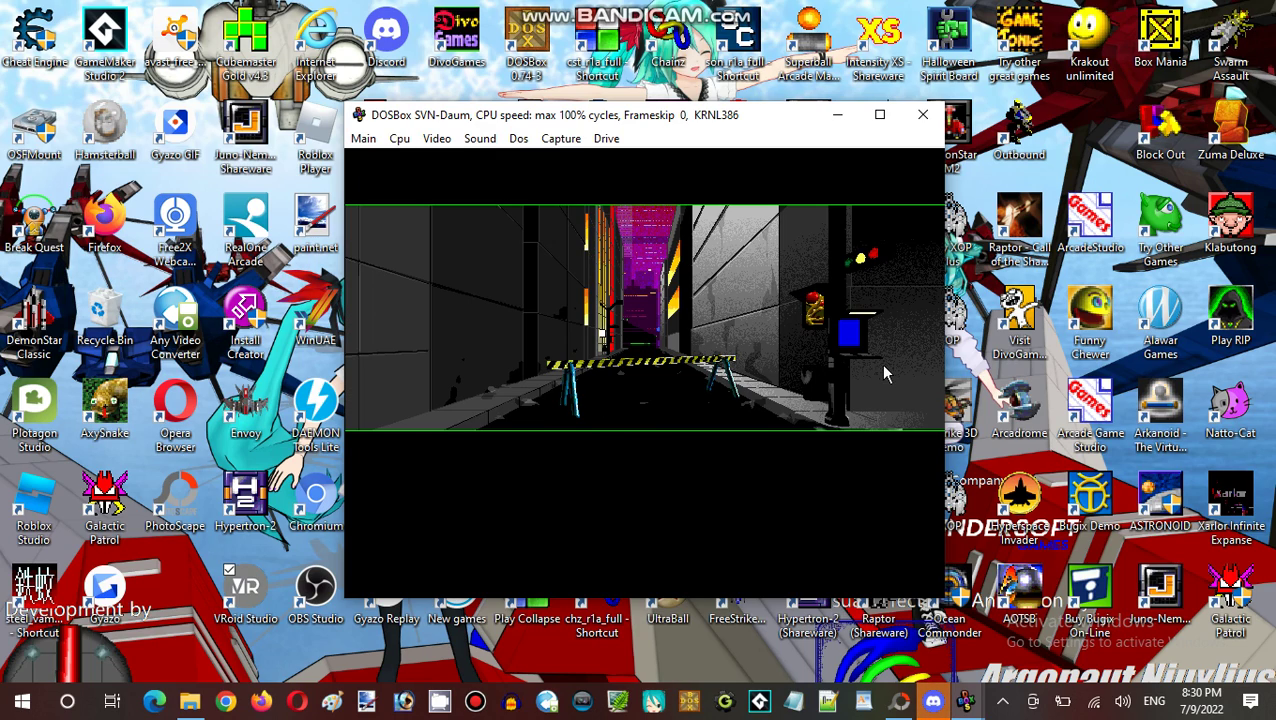
left_click(843, 346)
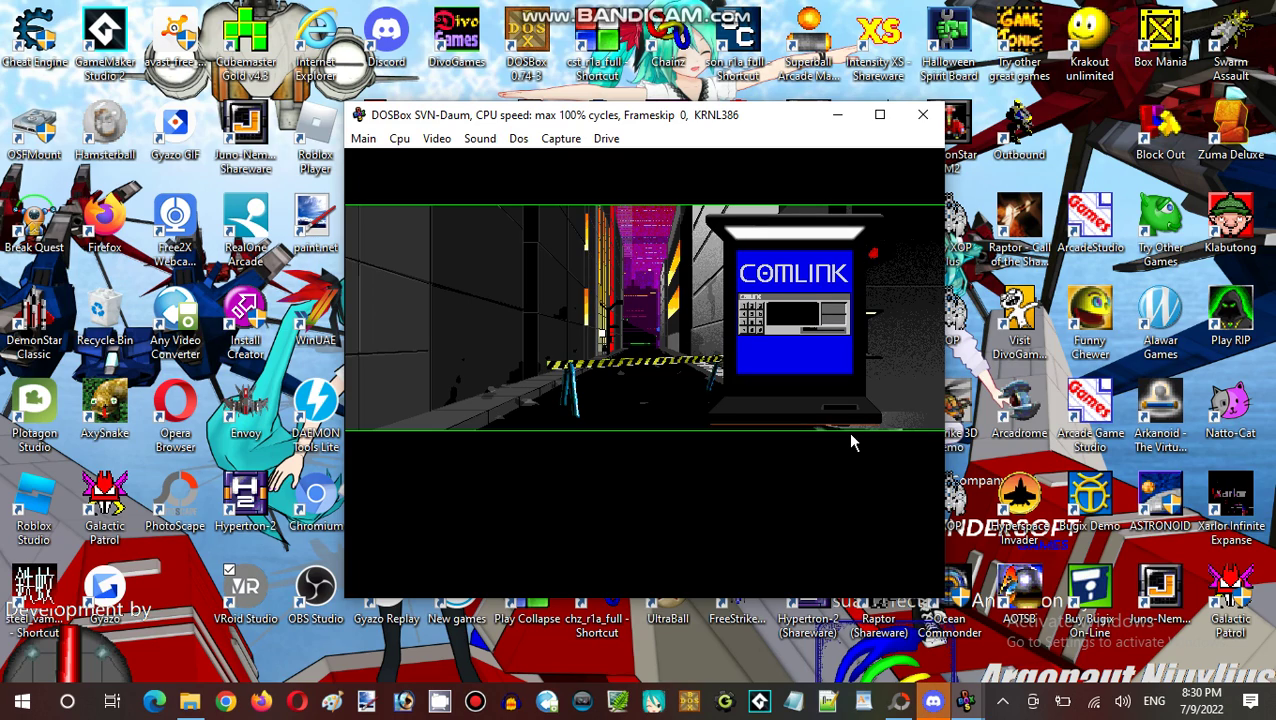
- Reposition at the Comlink terminal and insert the credit chip
left_click(847, 432)
left_click(812, 305)
left_click(818, 375)
left_click(907, 580)
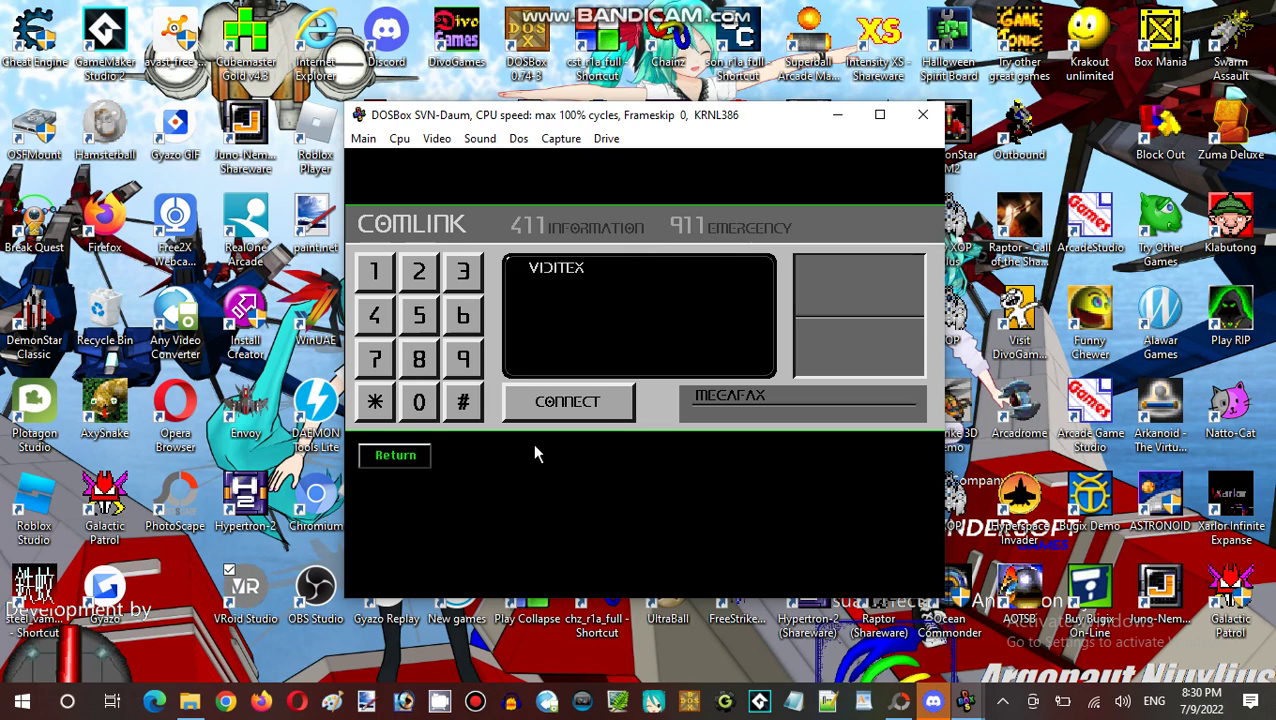
- Connect to the emergency line and send a message to the operator
left_click(557, 403)
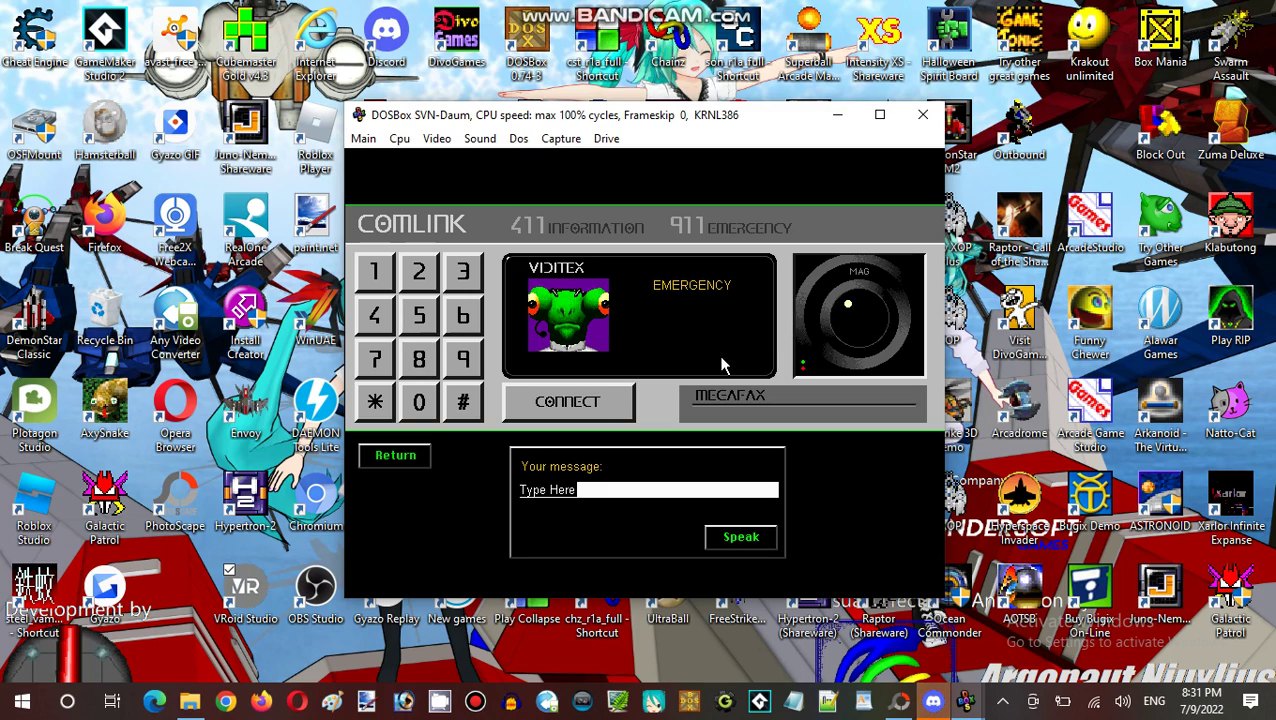
type("Hi,")
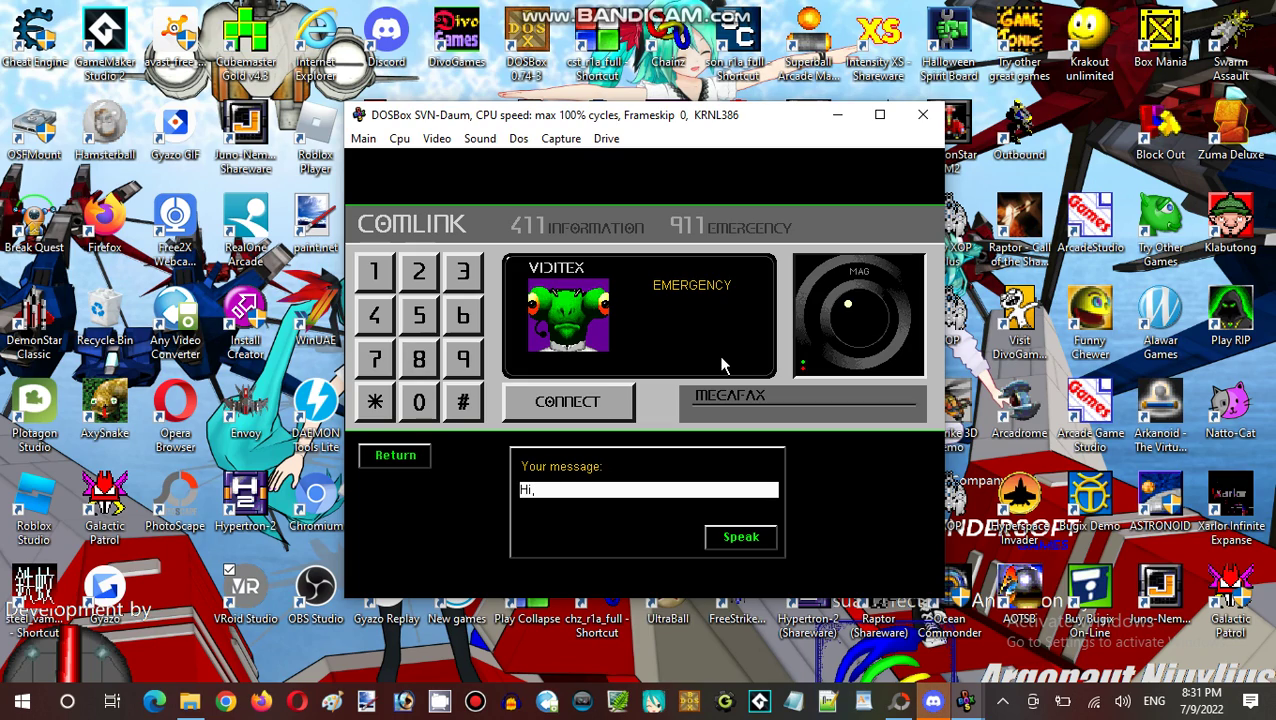
type("Is this oo")
key("BackSpace")
type("k out")
type(" there?")
key("Return")
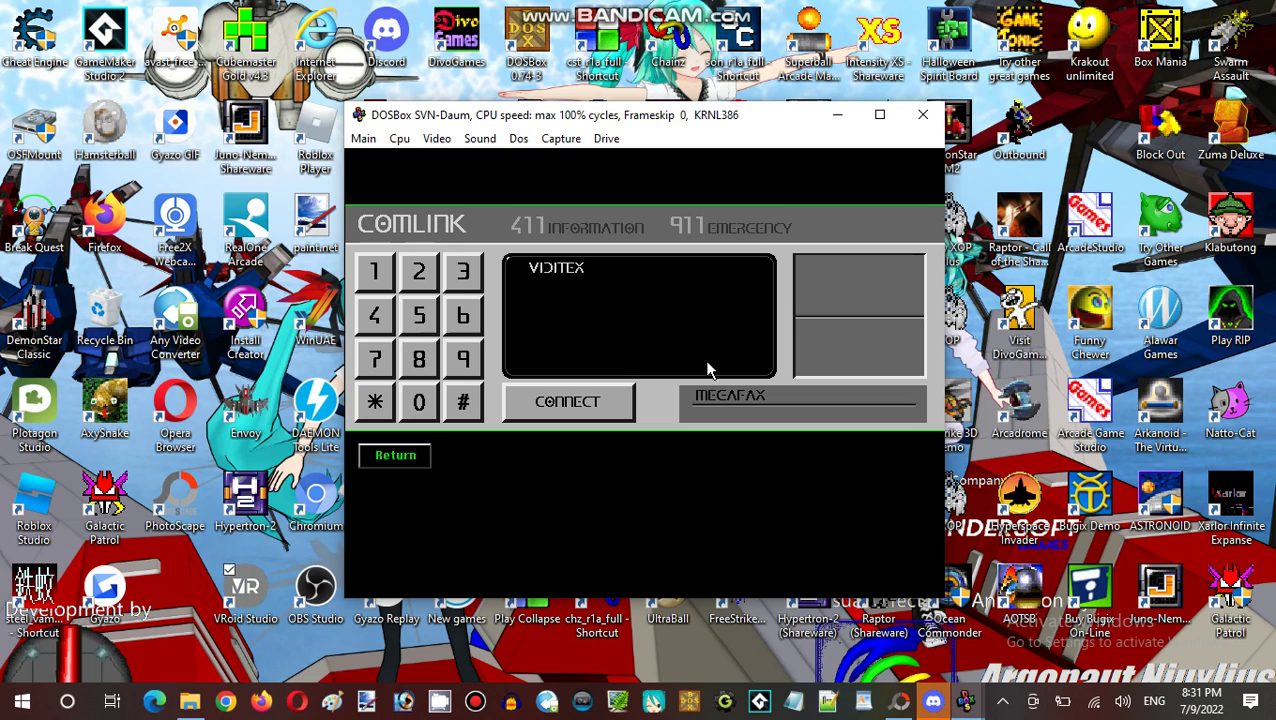
left_click(394, 456)
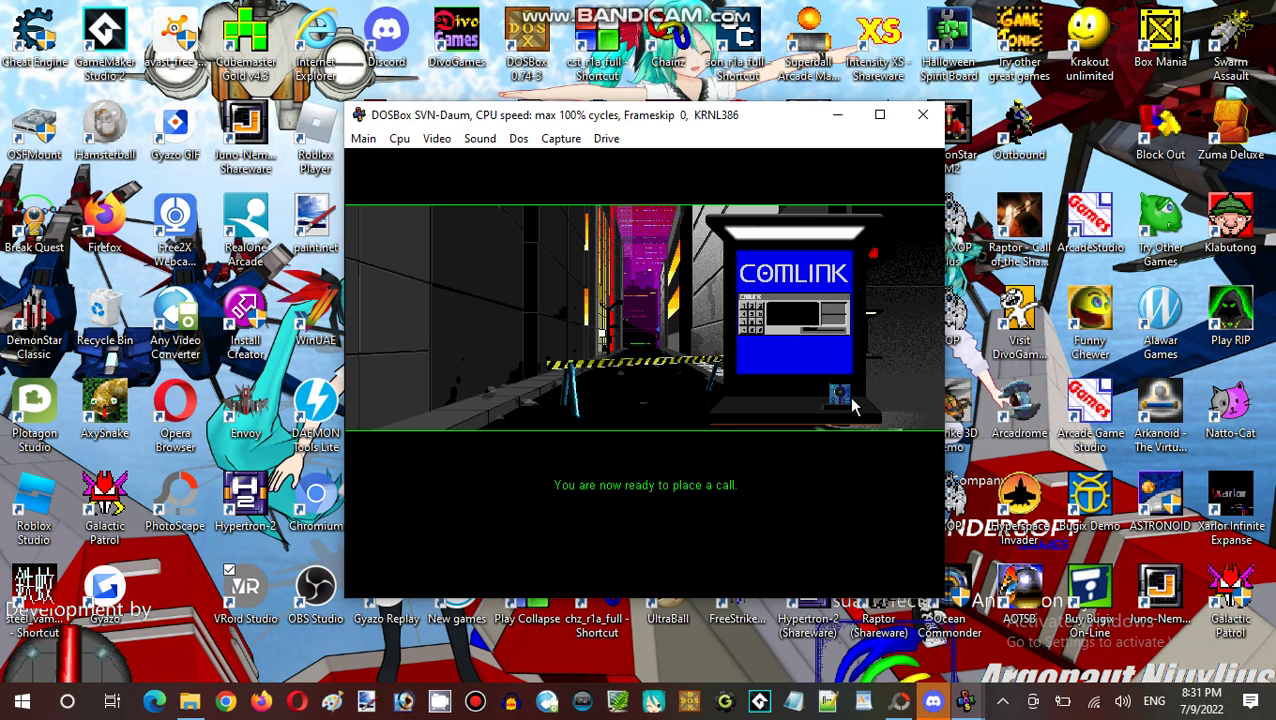
left_click(848, 396)
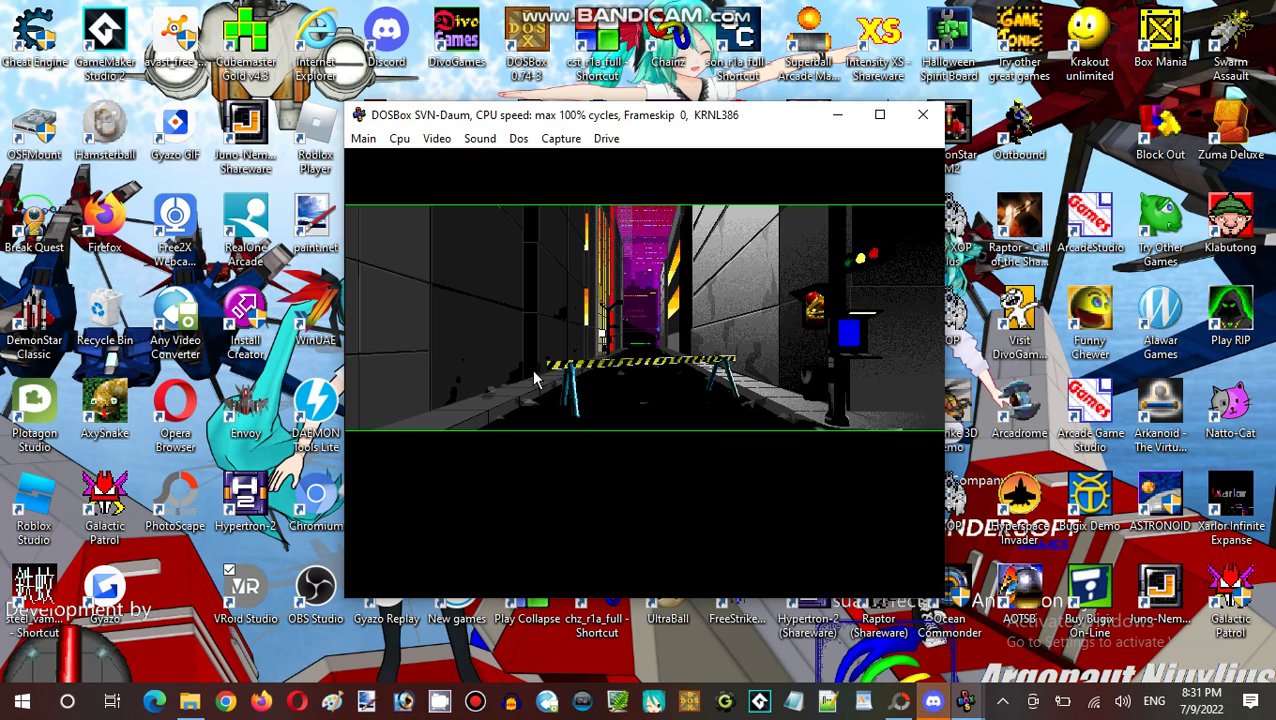
left_click(924, 359)
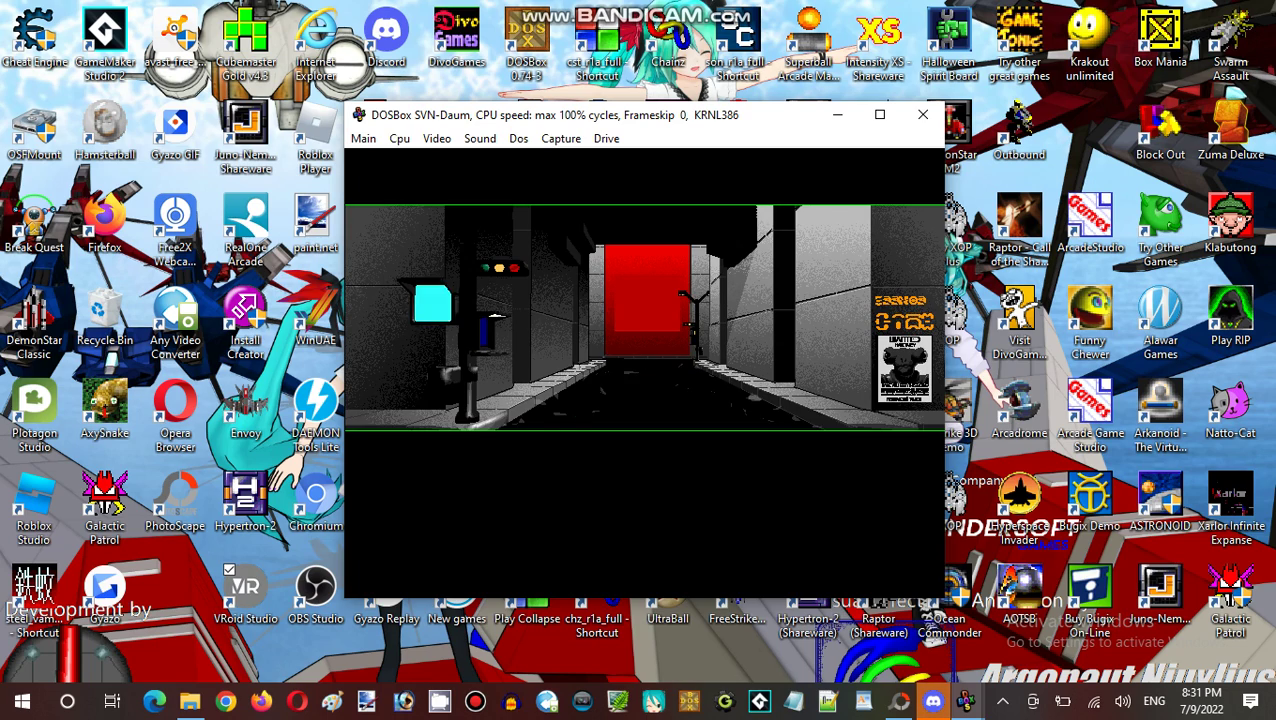
left_click(910, 372)
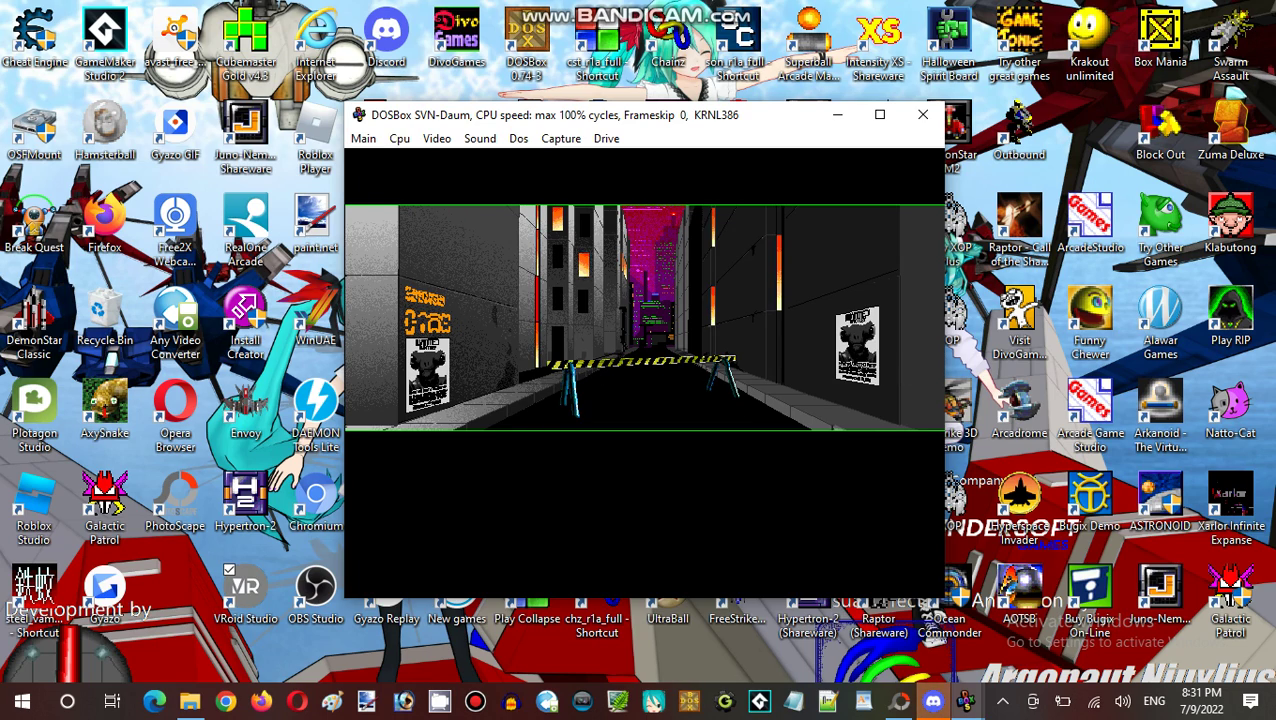
left_click(910, 372)
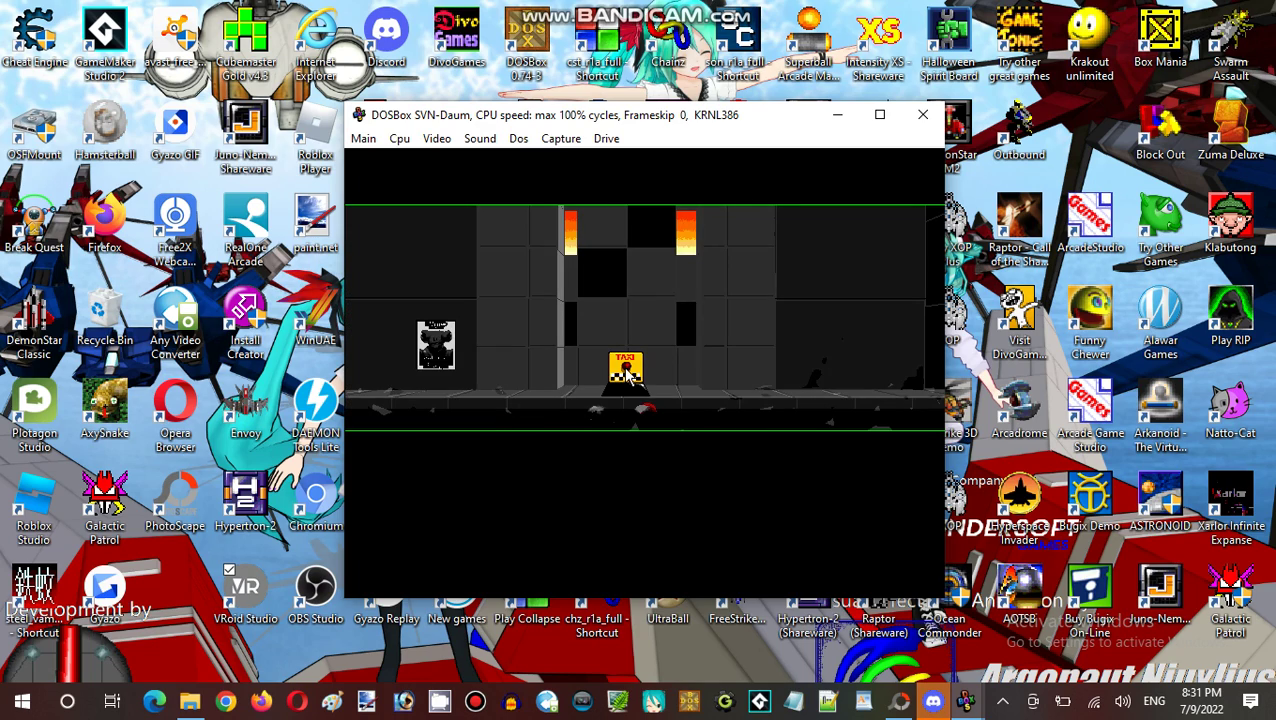
left_click(830, 360)
left_click(850, 330)
left_click(832, 373)
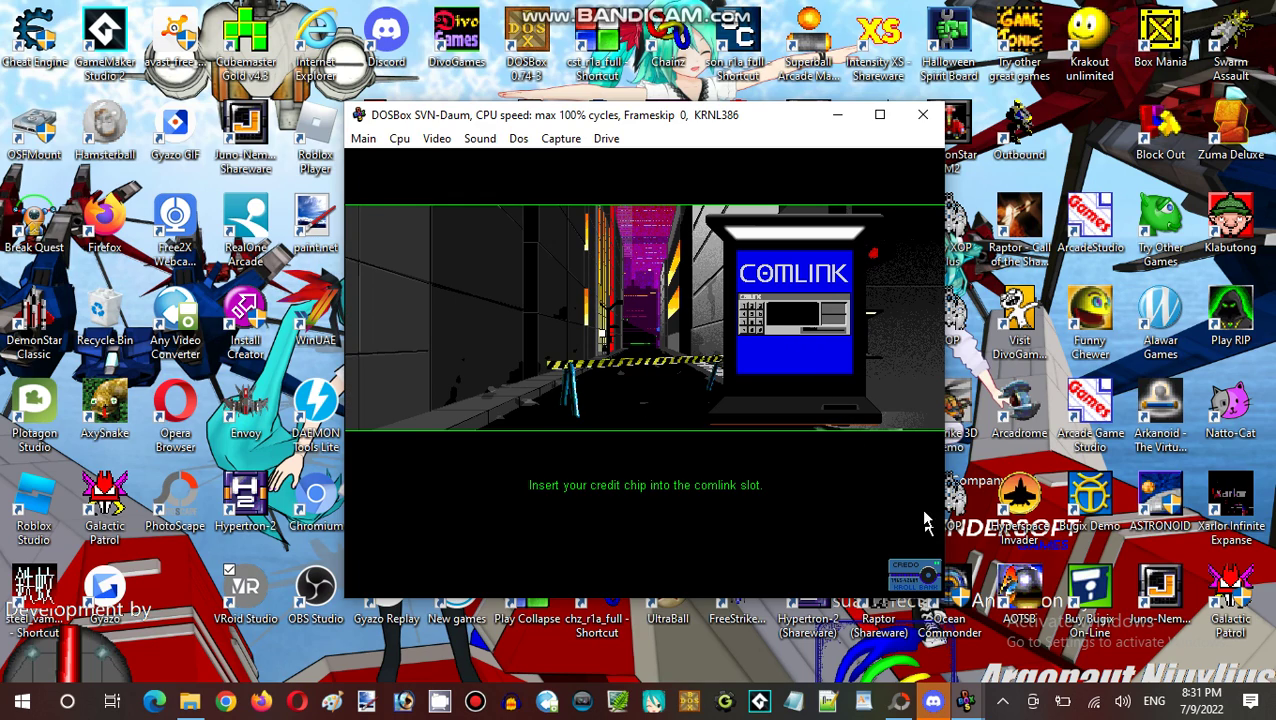
left_click(845, 380)
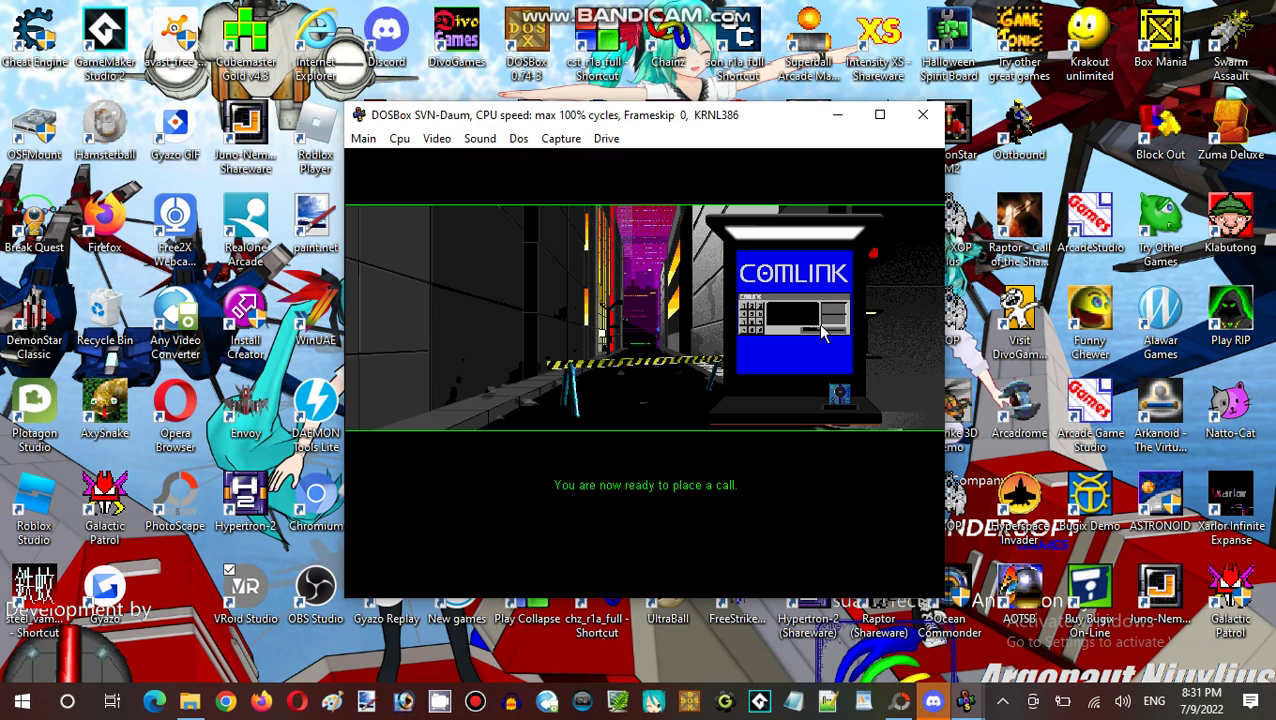
- Ask 411 for 'nightclub', resubmitting after 'No such listing' to get 777-9311
left_click(685, 370)
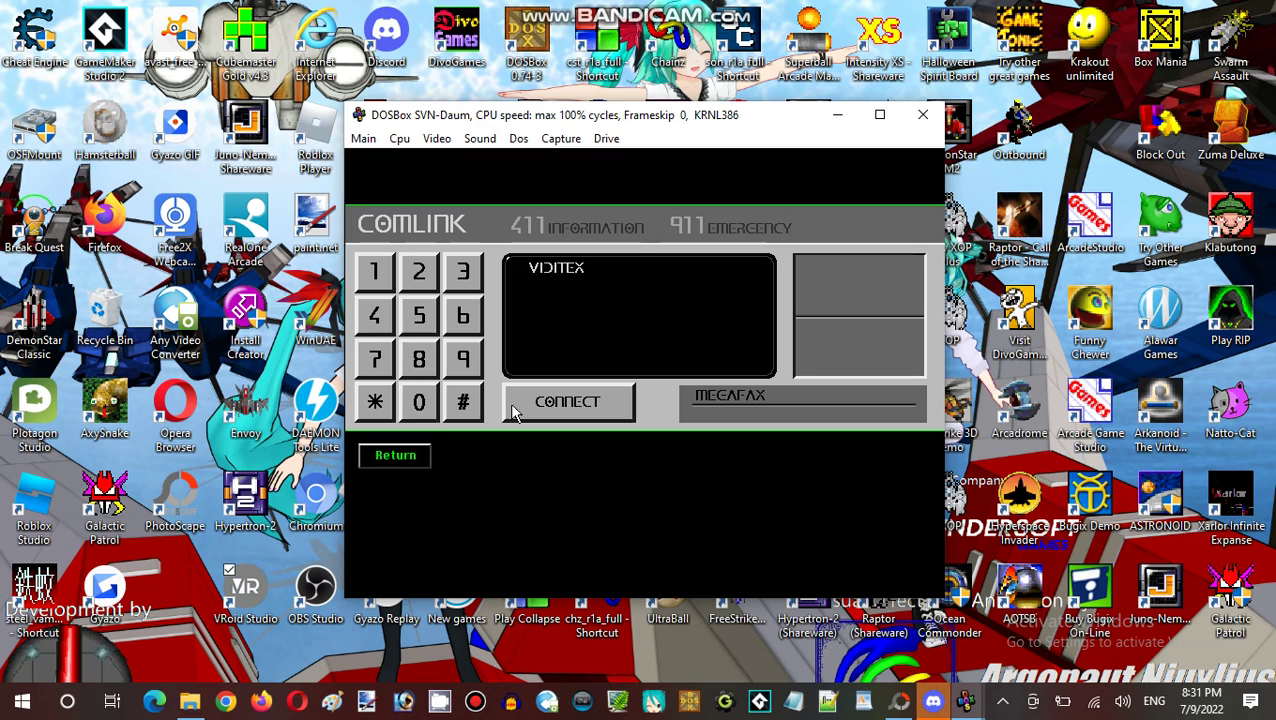
left_click(529, 410)
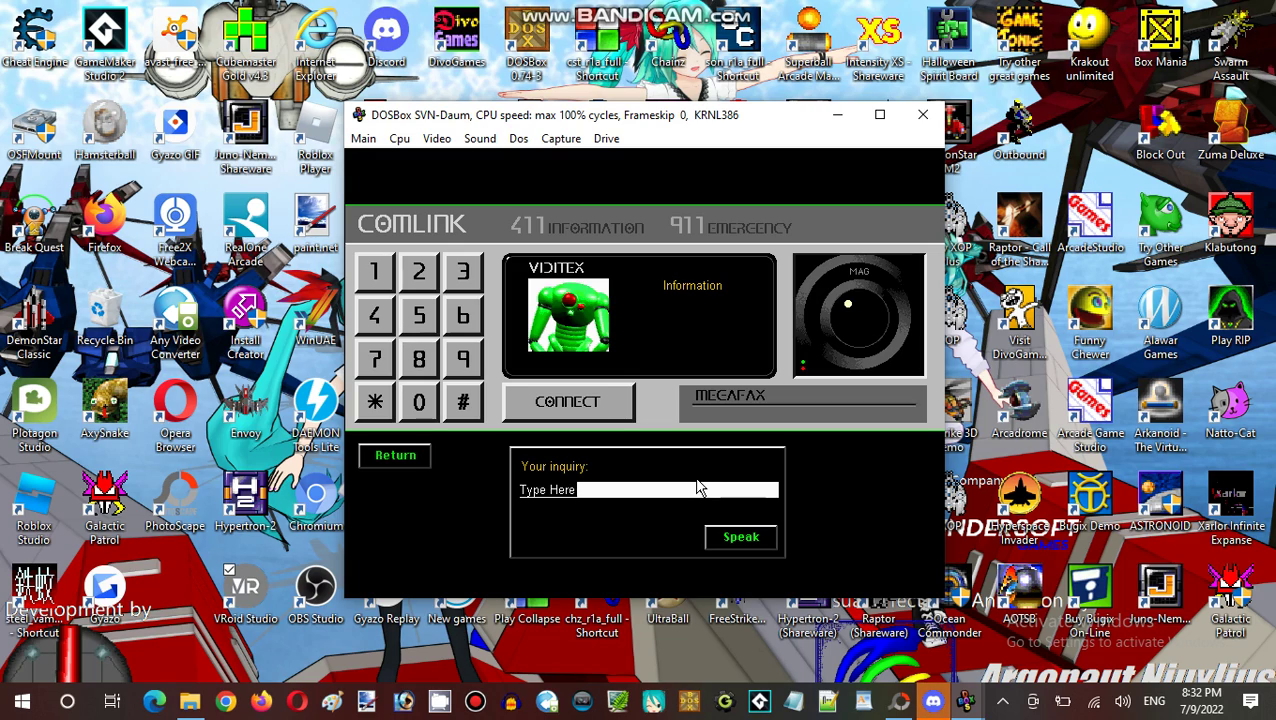
type("nightclub")
key("Return")
key("BackSpace")
type("h")
key("Return")
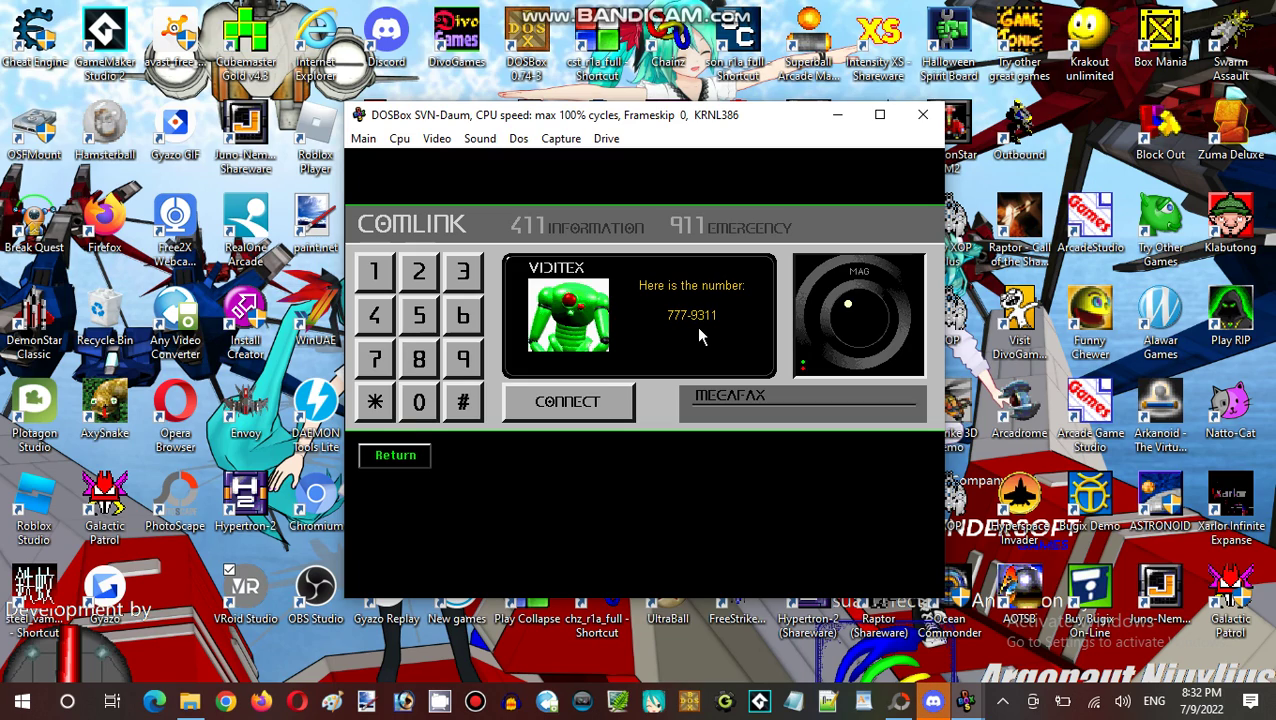
- Call the Stambul Star Nightclub at 777-9311 and send the bartender an order
left_click(565, 402)
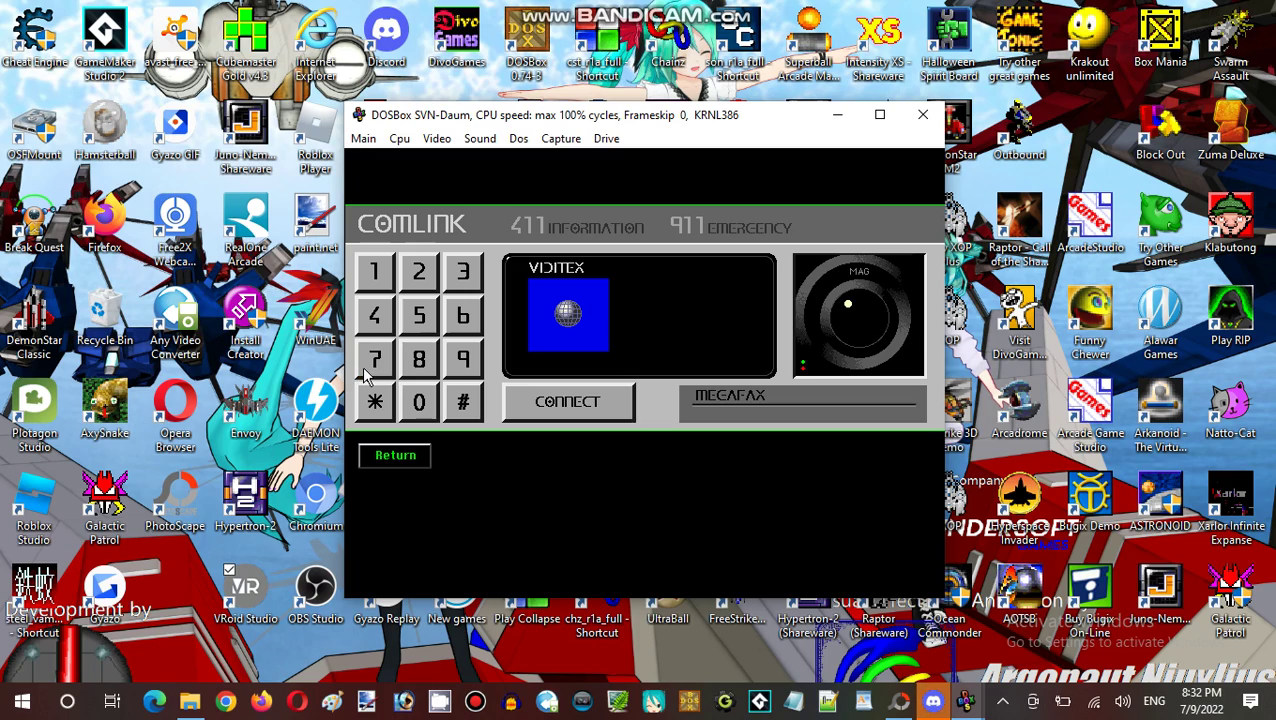
left_click(463, 272)
left_click(376, 276)
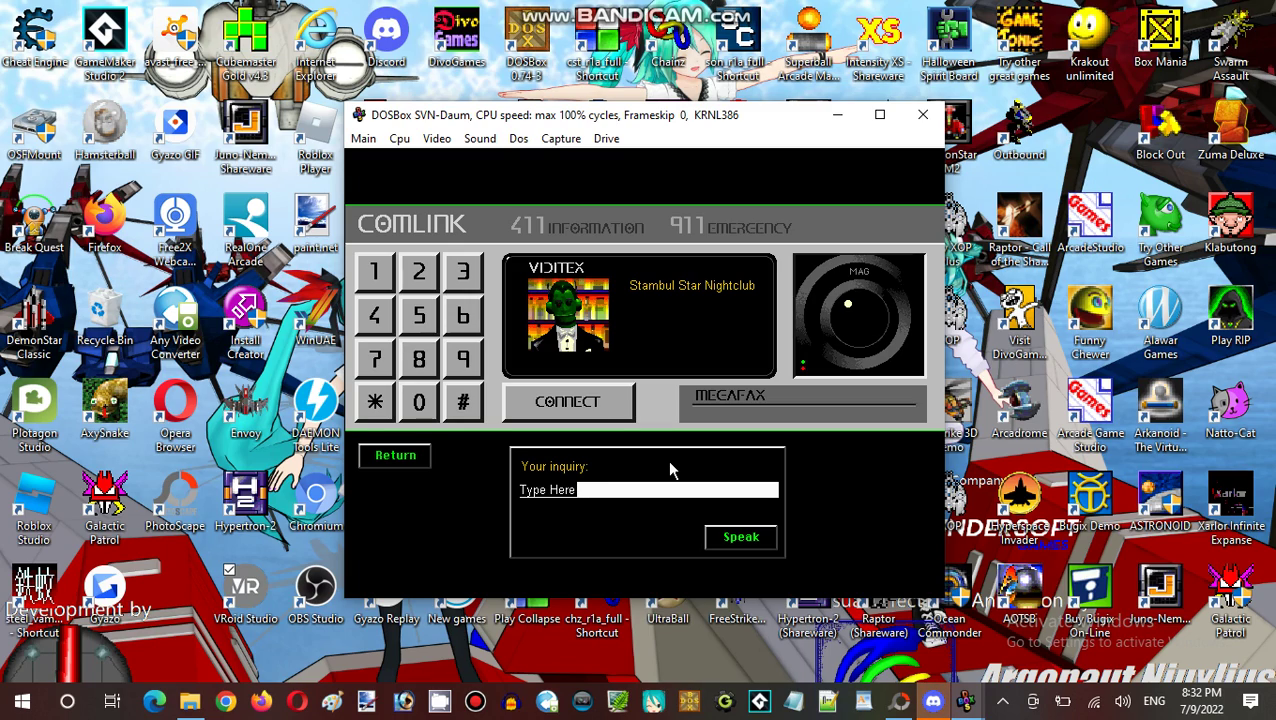
type("I would lik")
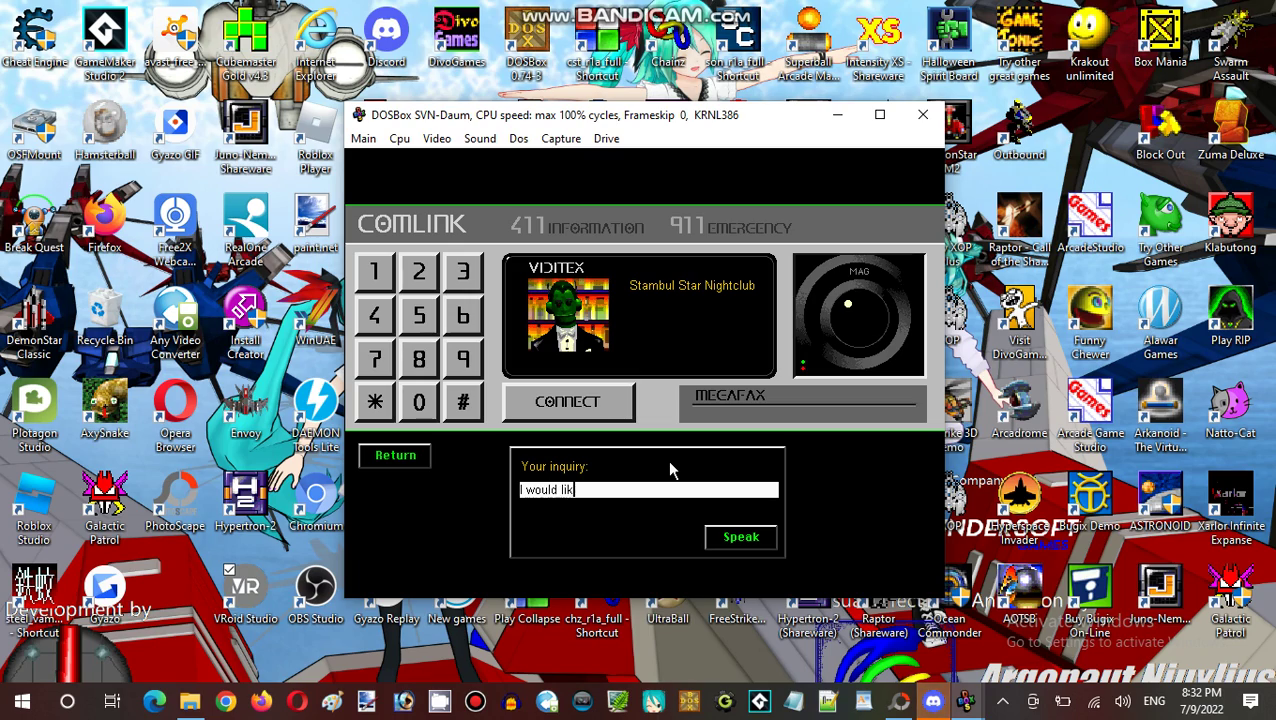
key("BackSpace")
key("BackSpace")
key("BackSpace")
type("you like a ")
type("soda water")
key("Return")
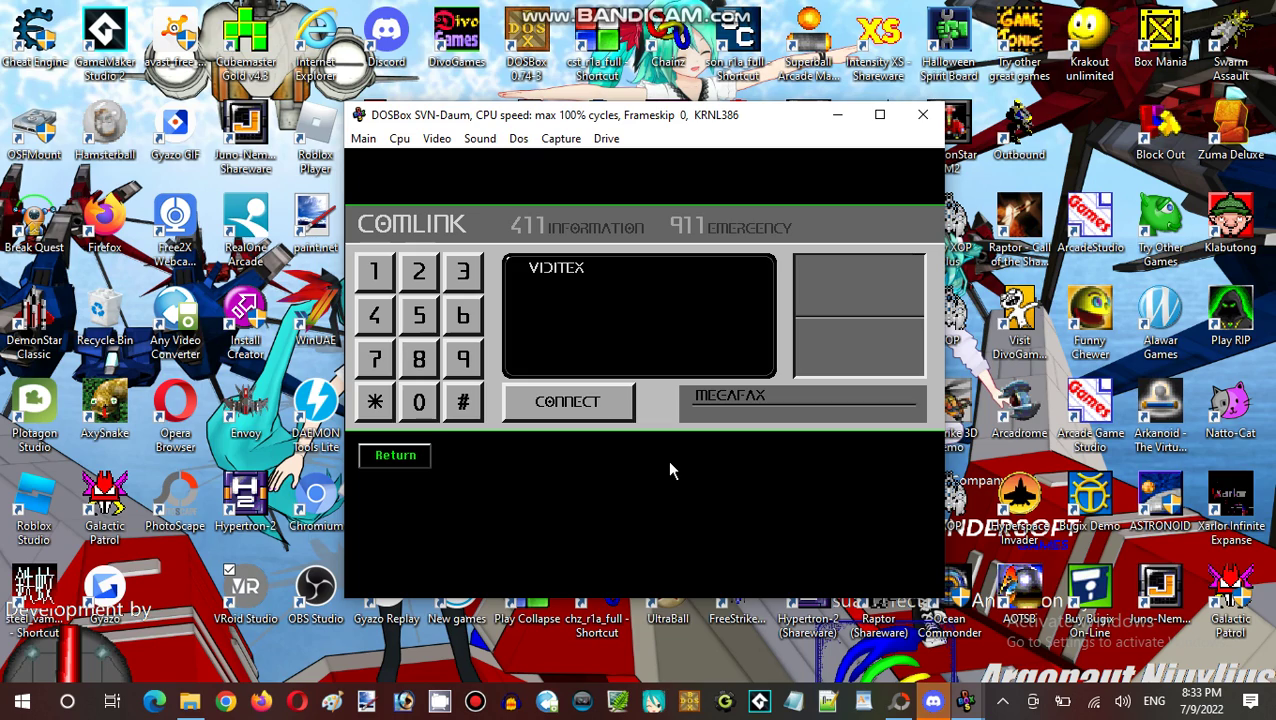
- Ask directory information for the Kroll Overlord's number, getting 666-1111
left_click(567, 401)
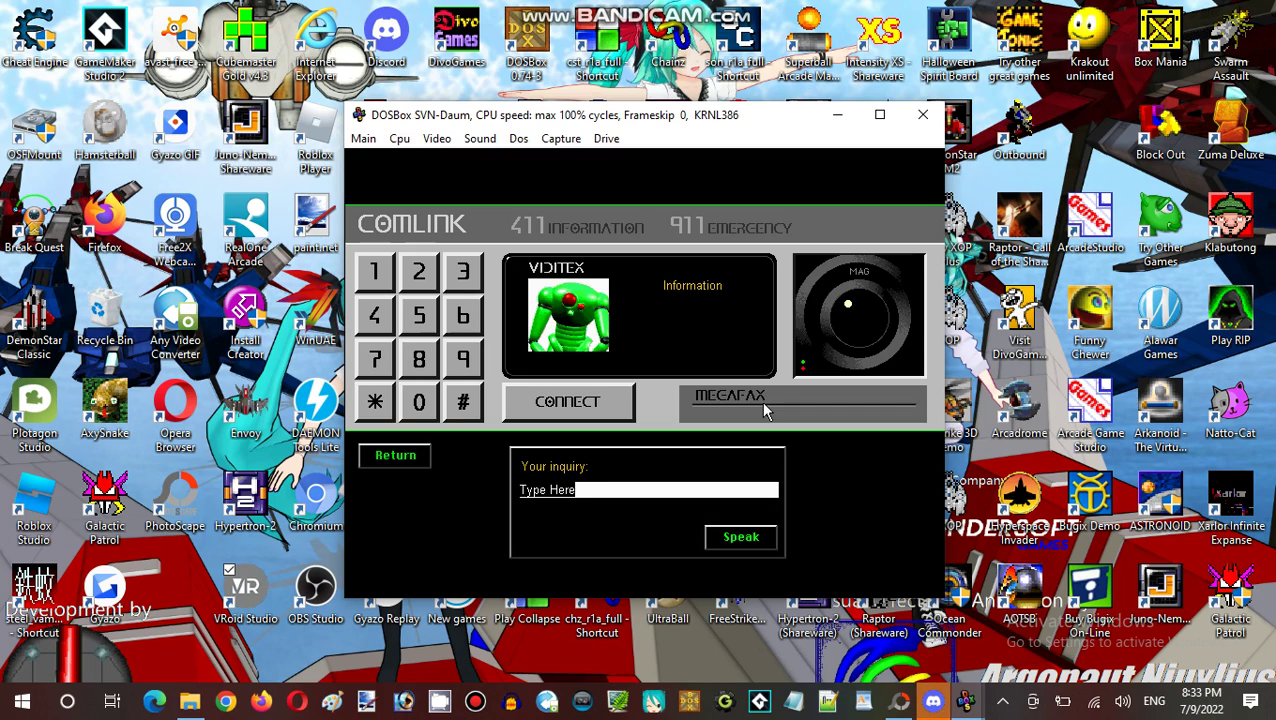
type("kroll overlord")
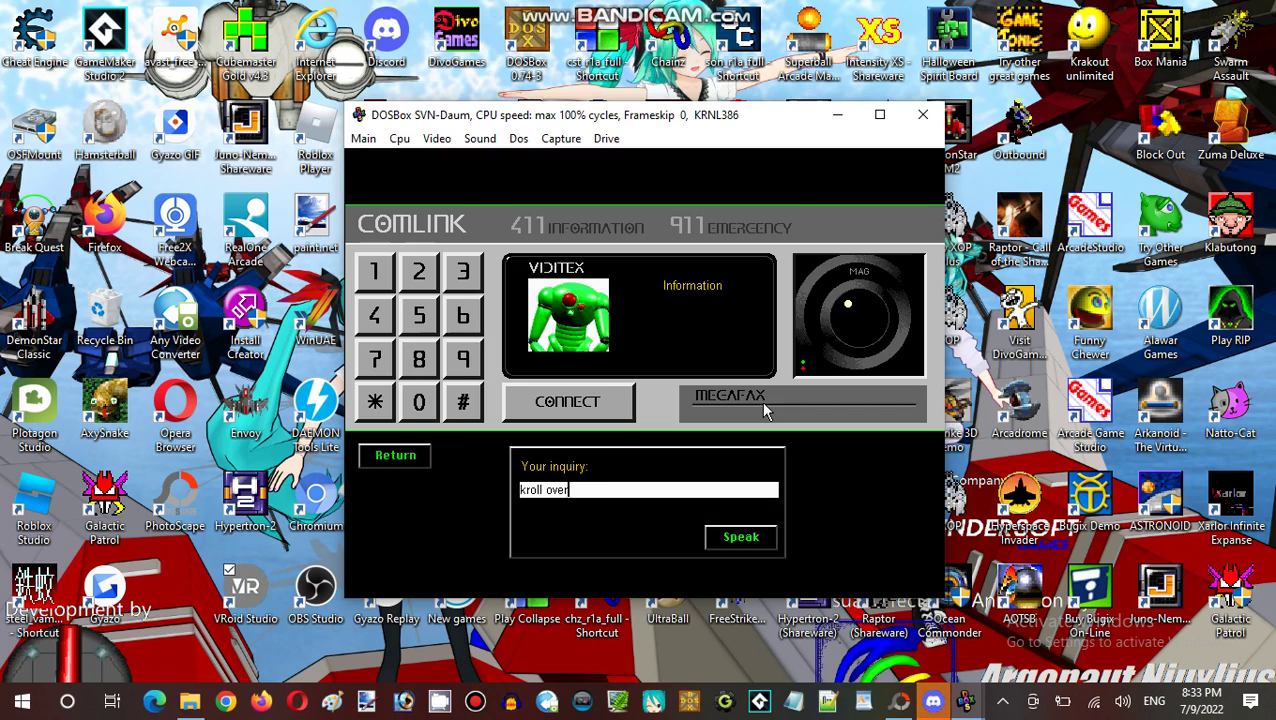
key("Return")
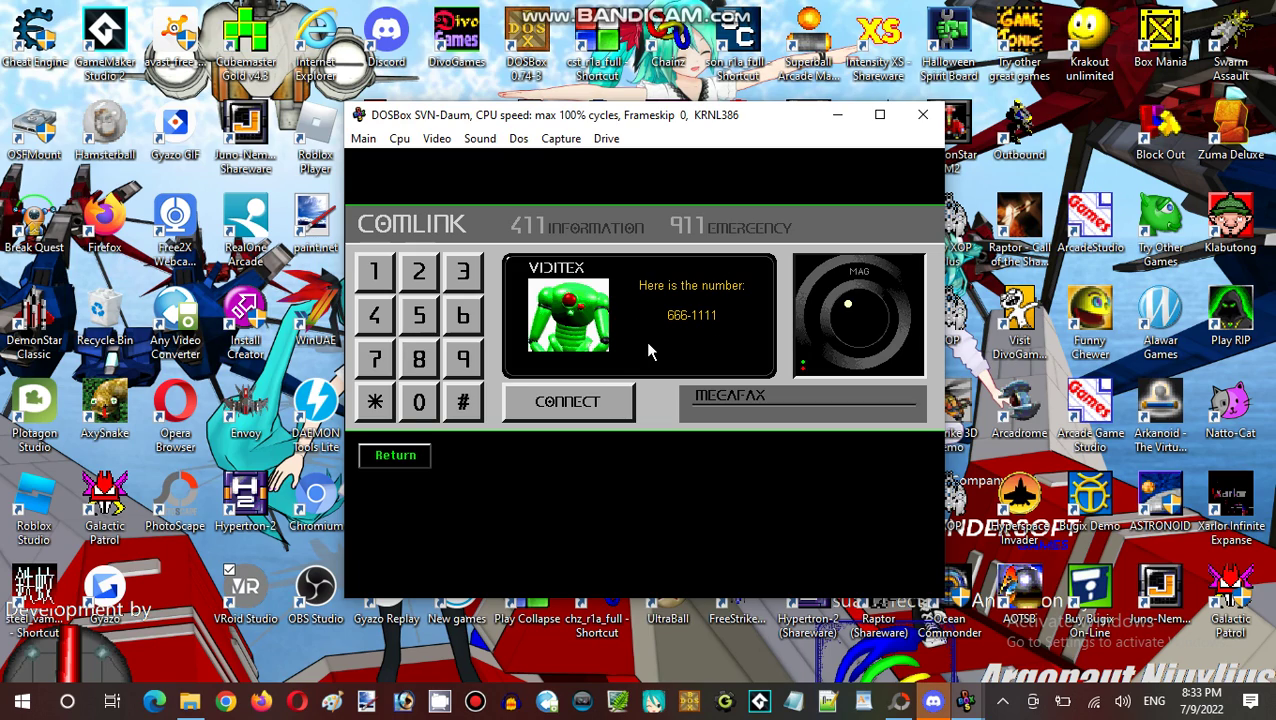
- Call 666-1111 and ask the Kroll Overlord's office 'Who the heck are you?'
left_click(567, 401)
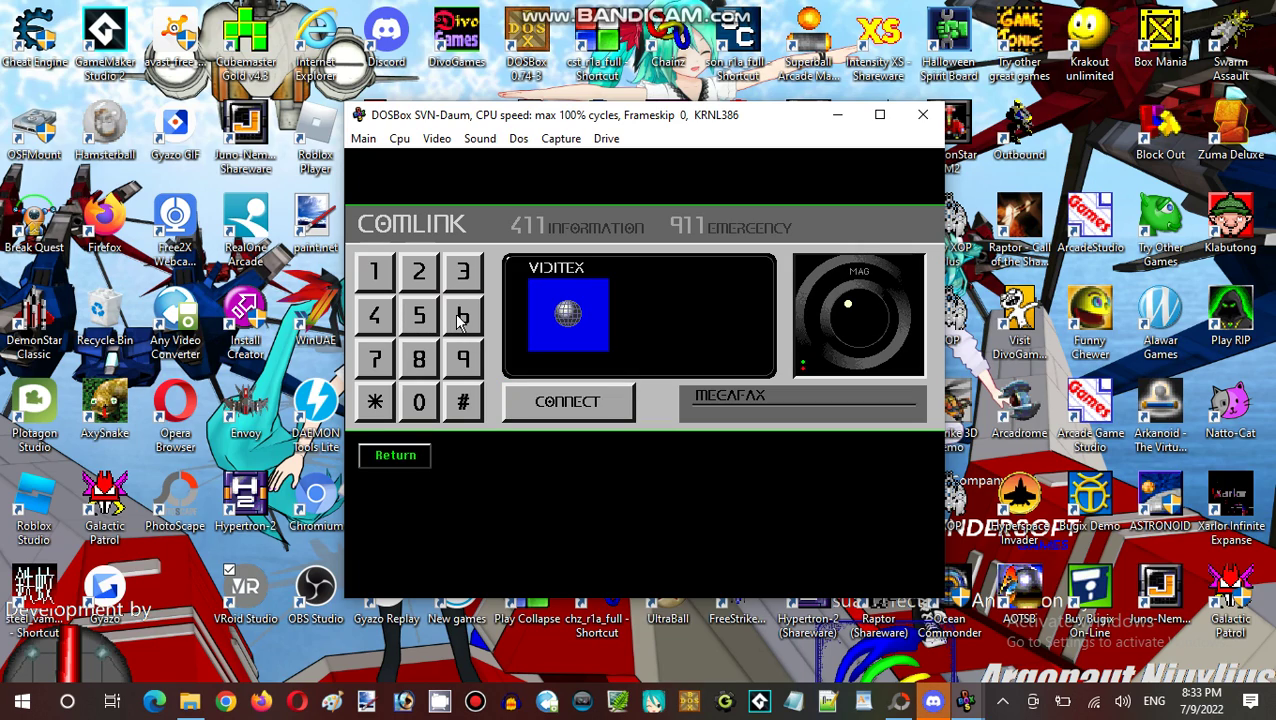
left_click(374, 272)
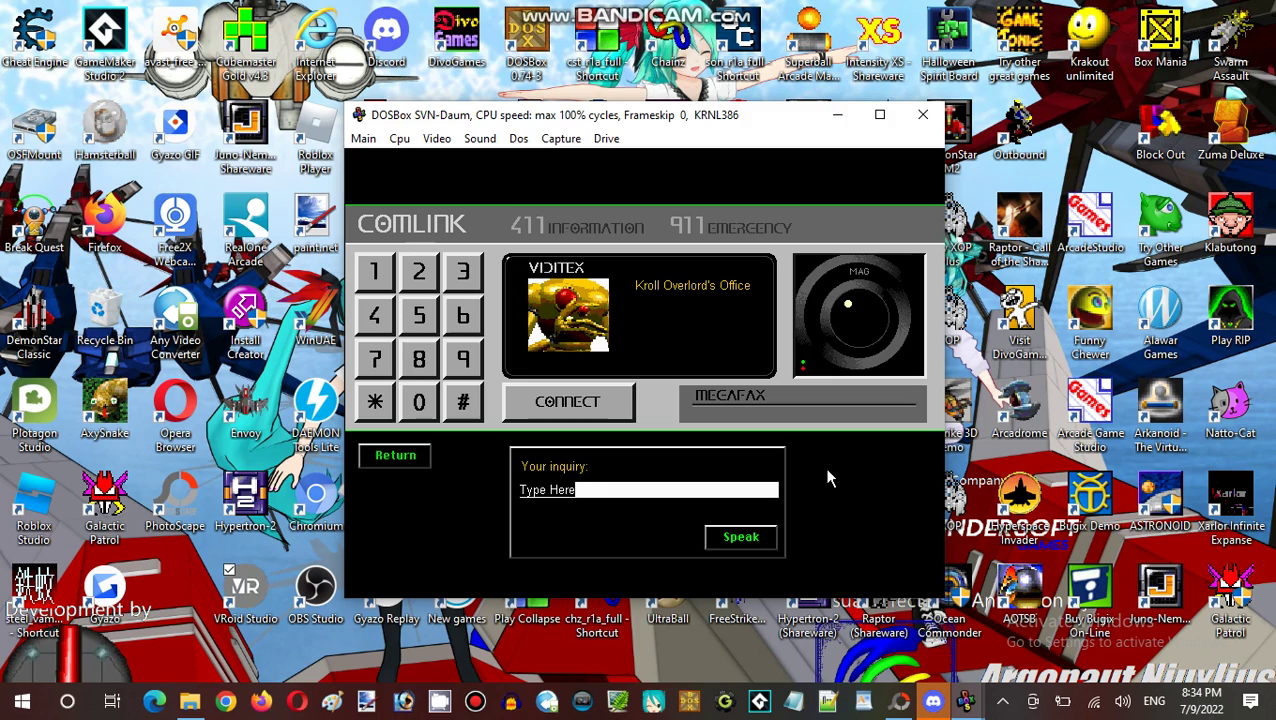
type("Who ")
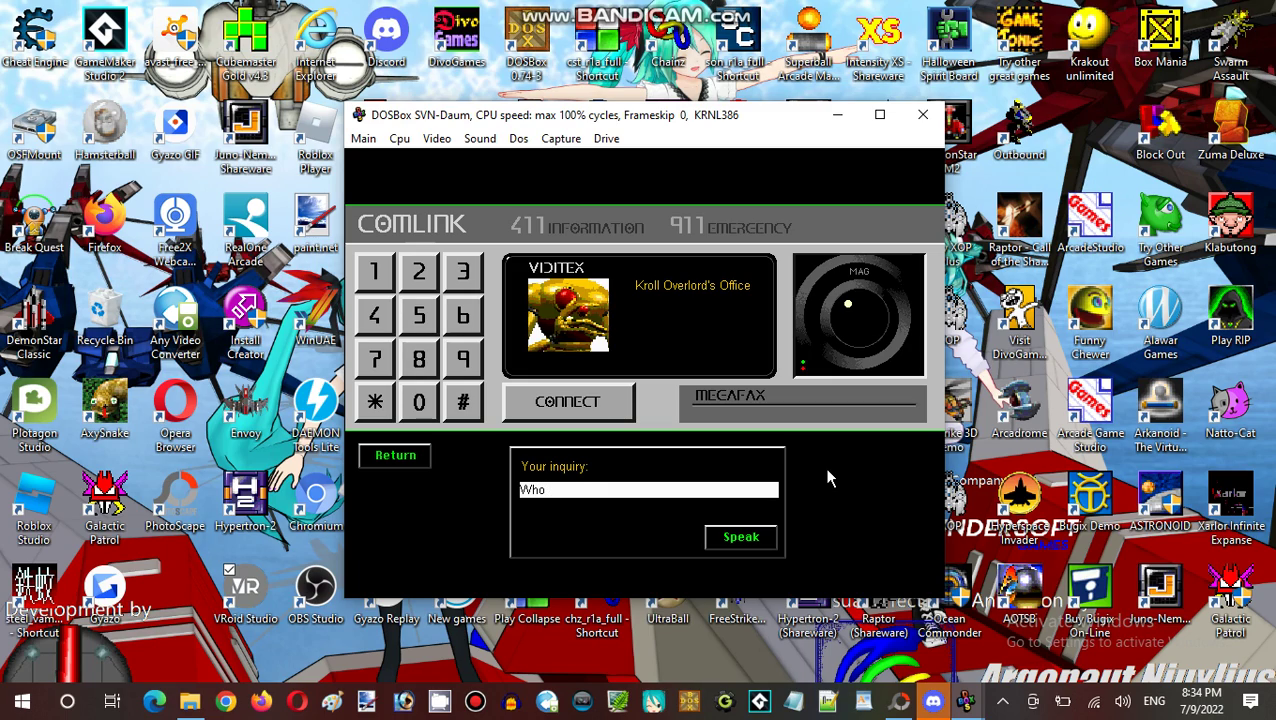
type("the heck are yo")
type("u?")
key("Return")
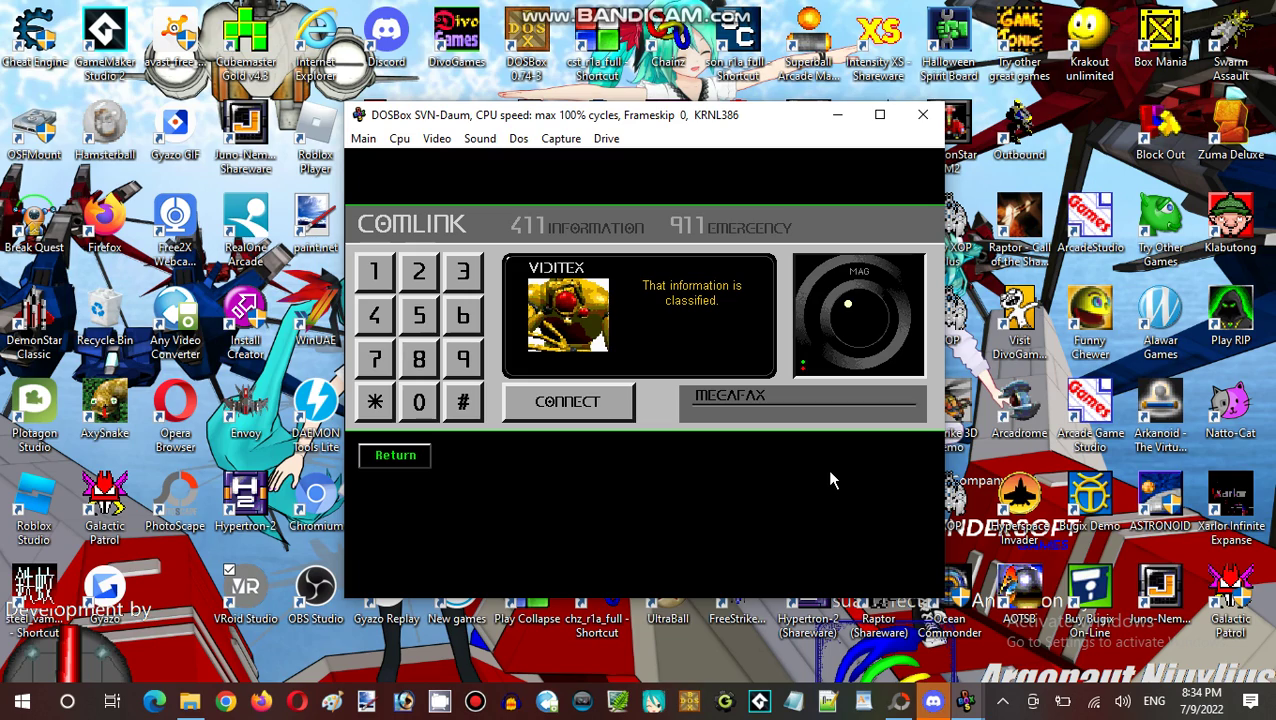
key("Return")
left_click(572, 410)
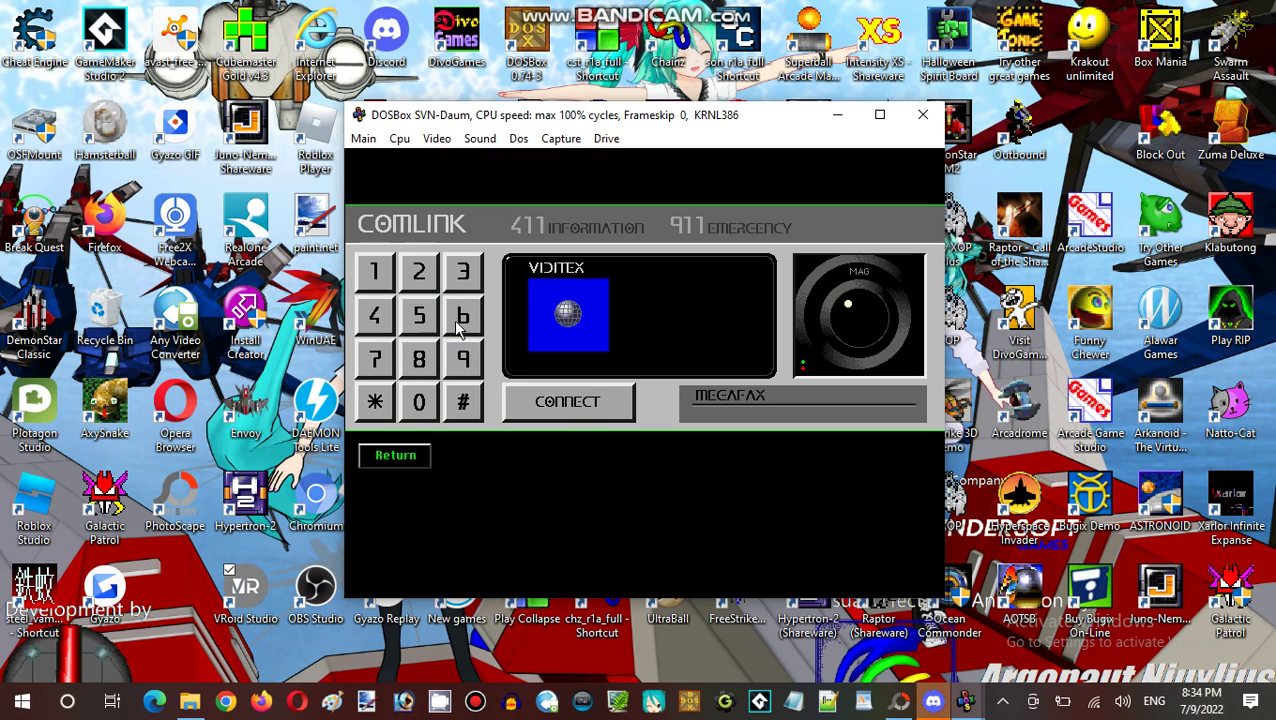
- Redial 666-1111, send the Overlord's office a threat, and hang up
left_click(374, 272)
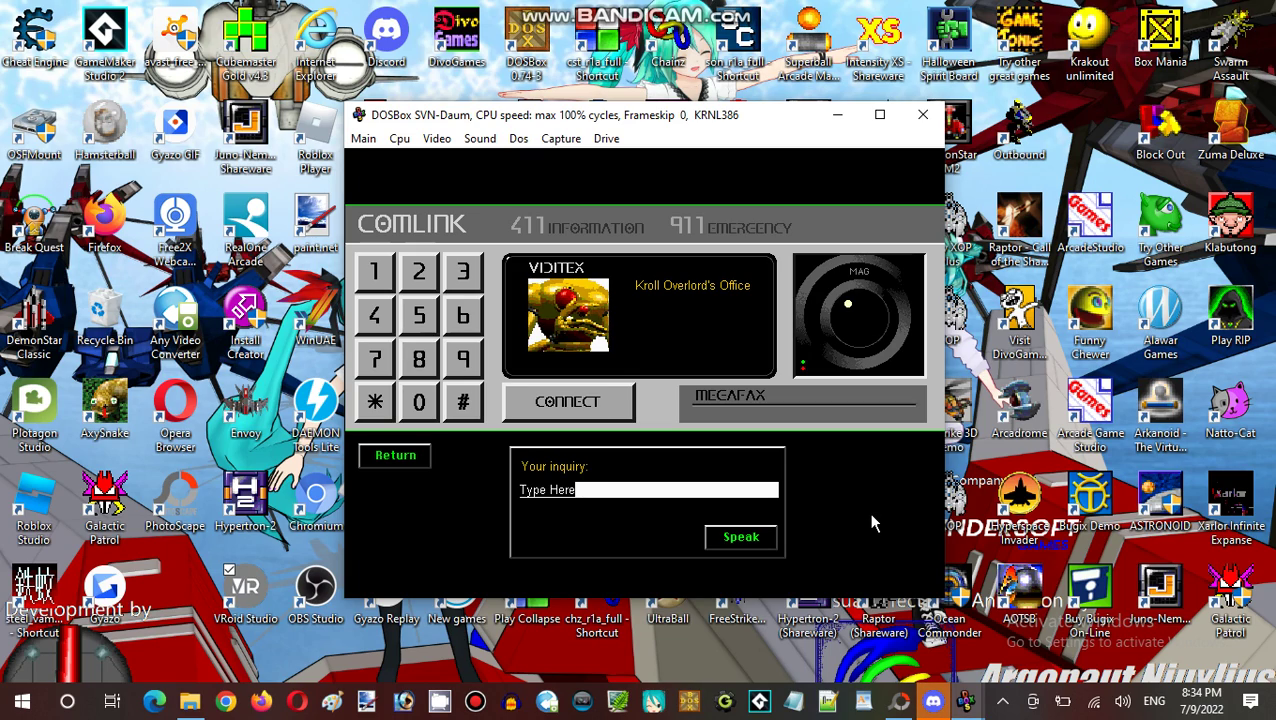
type("I will get you ")
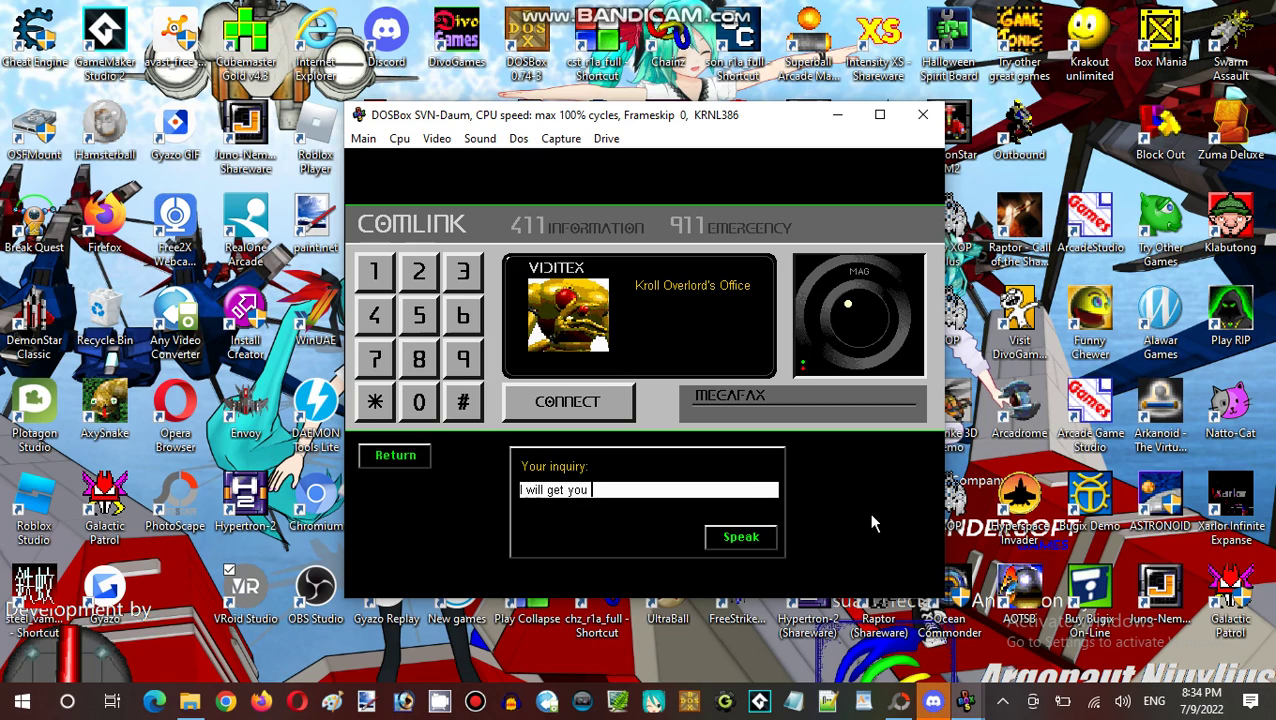
type("evil blaste")
type("d")
key("Return")
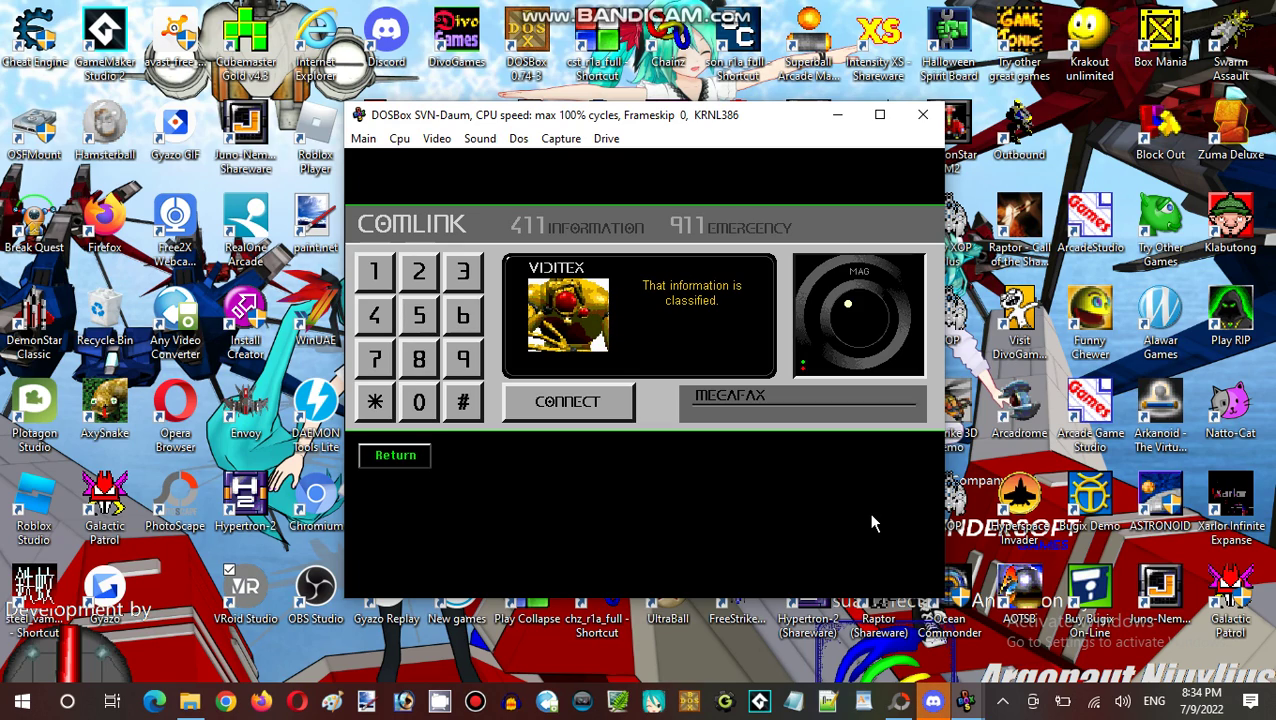
left_click(620, 366)
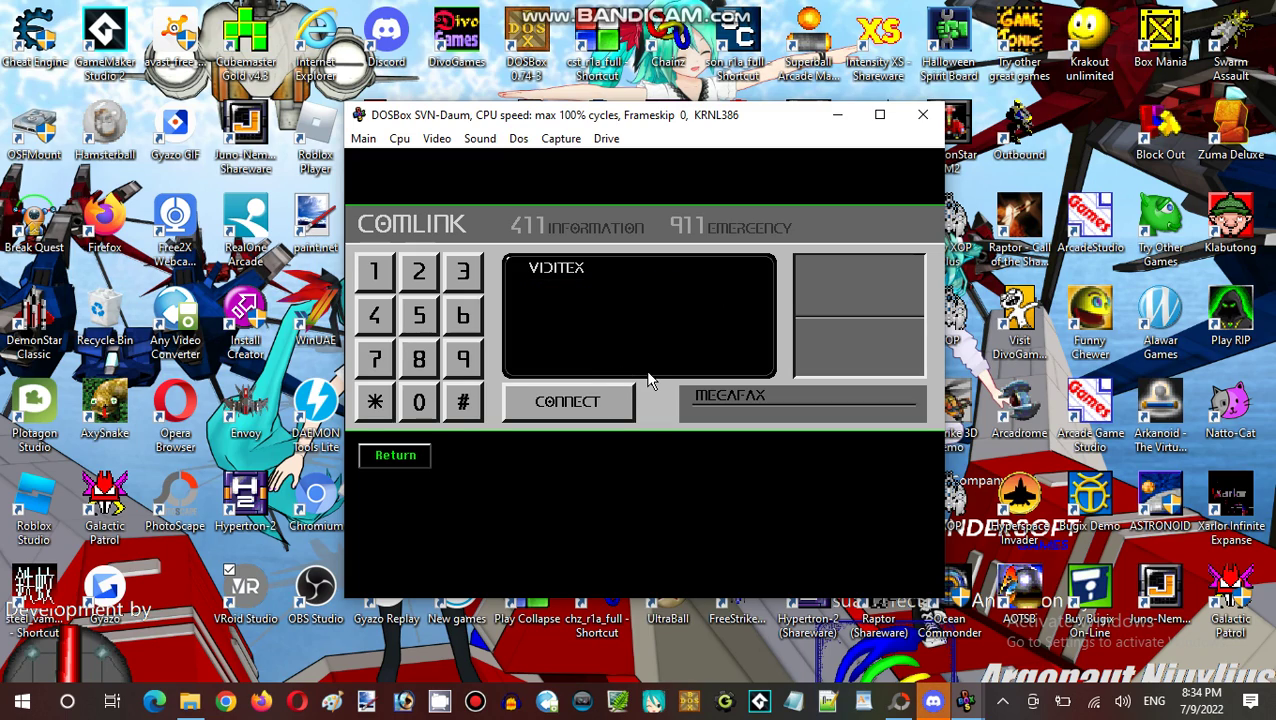
left_click(614, 412)
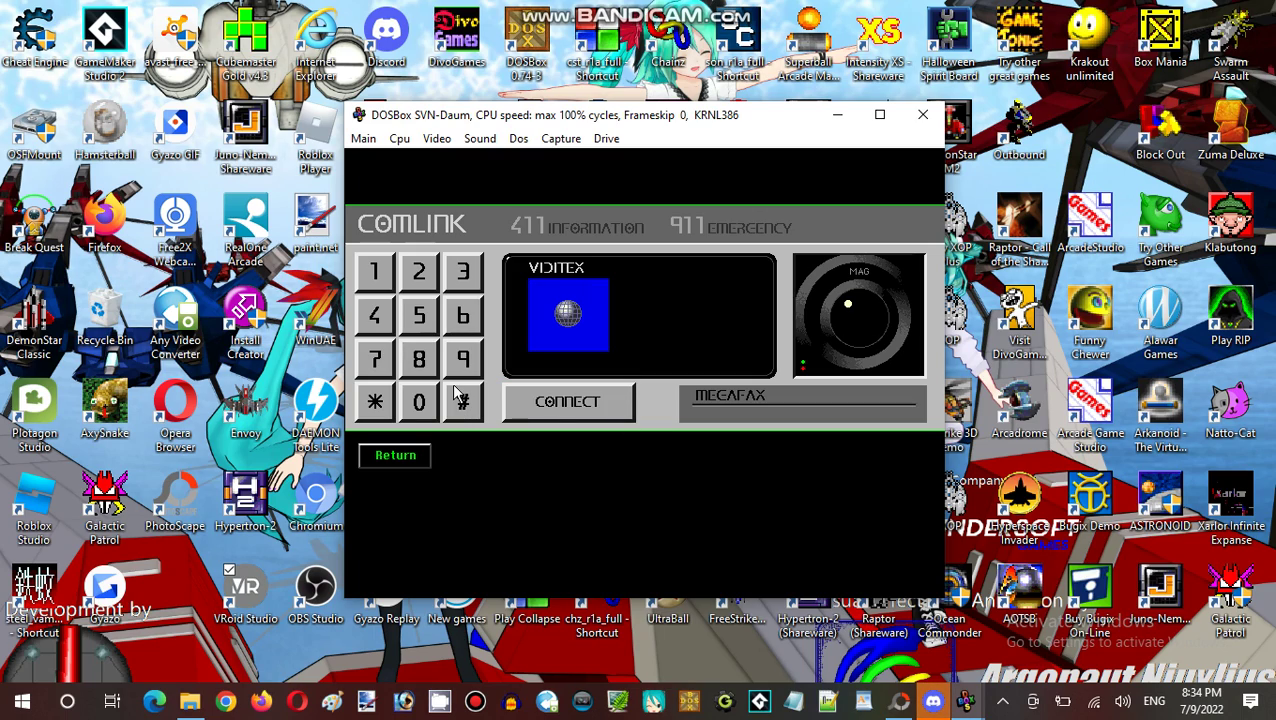